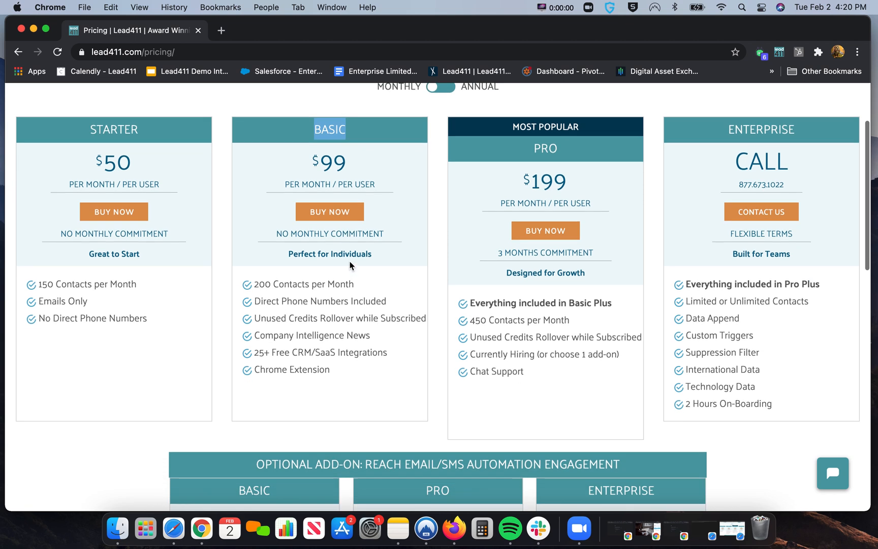
Examine the features included in the Basic plan on the pricing page
{"action": "scroll", "coordinate": [323, 368], "scroll_direction": "up", "scroll_amount": 1}
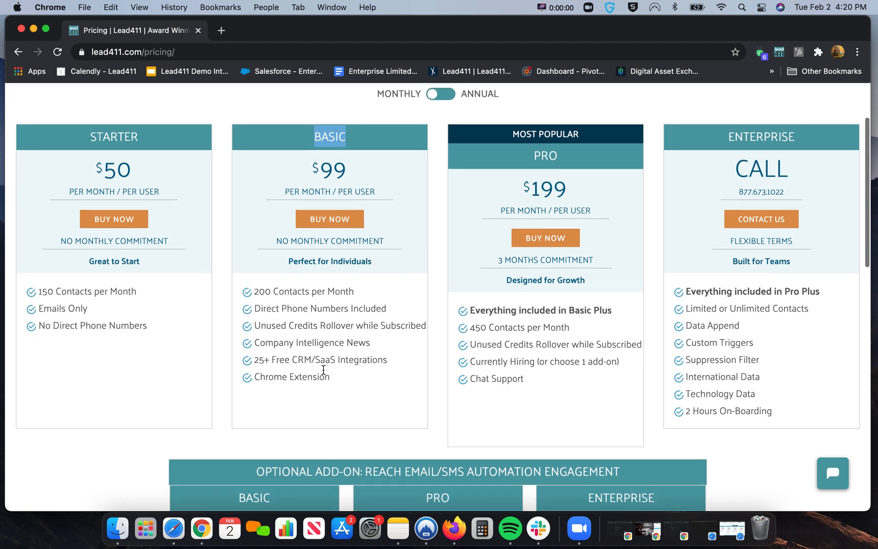
{"action": "left_click_drag", "start_coordinate": [325, 377], "coordinate": [276, 370]}
{"action": "left_click_drag", "start_coordinate": [348, 360], "coordinate": [278, 360]}
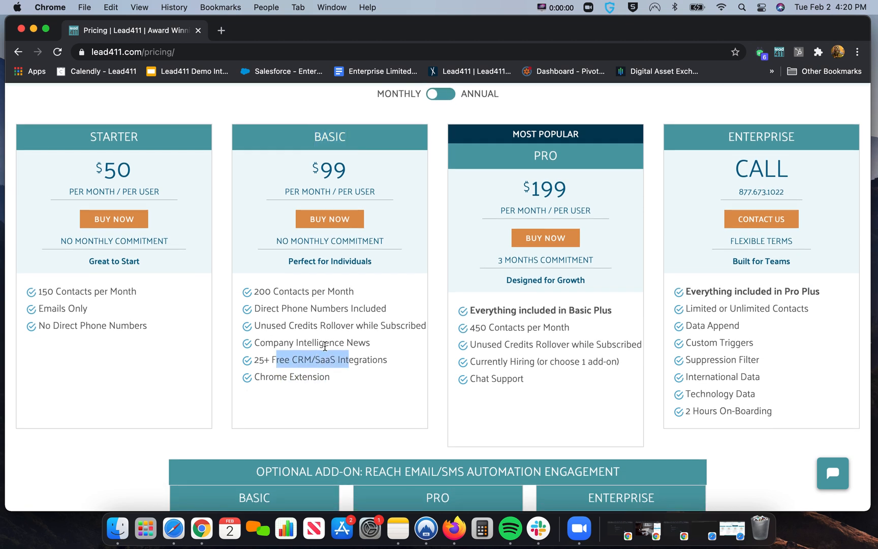
{"action": "left_click_drag", "start_coordinate": [339, 344], "coordinate": [277, 347]}
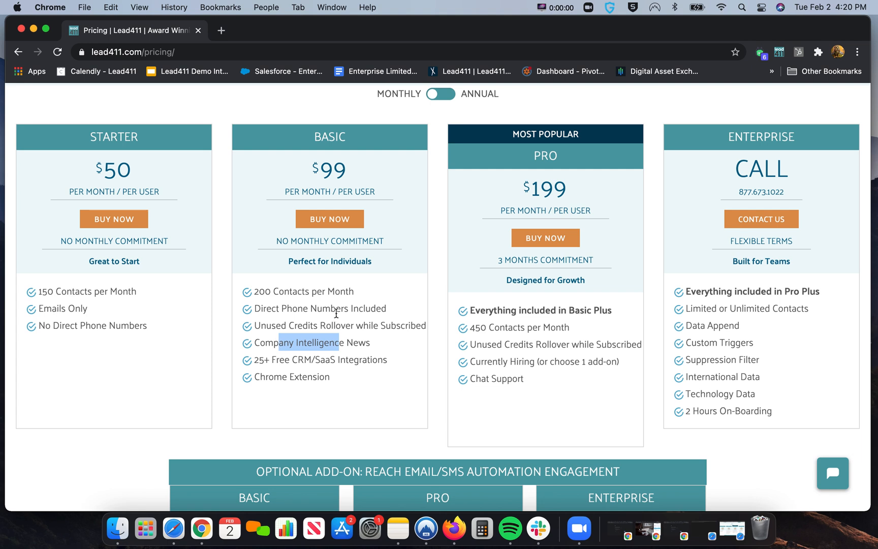
{"action": "mouse_move", "coordinate": [341, 309]}
{"action": "left_mouse_down"}
{"action": "mouse_move", "coordinate": [279, 308]}
{"action": "mouse_move", "coordinate": [316, 290]}
{"action": "mouse_move", "coordinate": [333, 294]}
{"action": "left_mouse_up"}
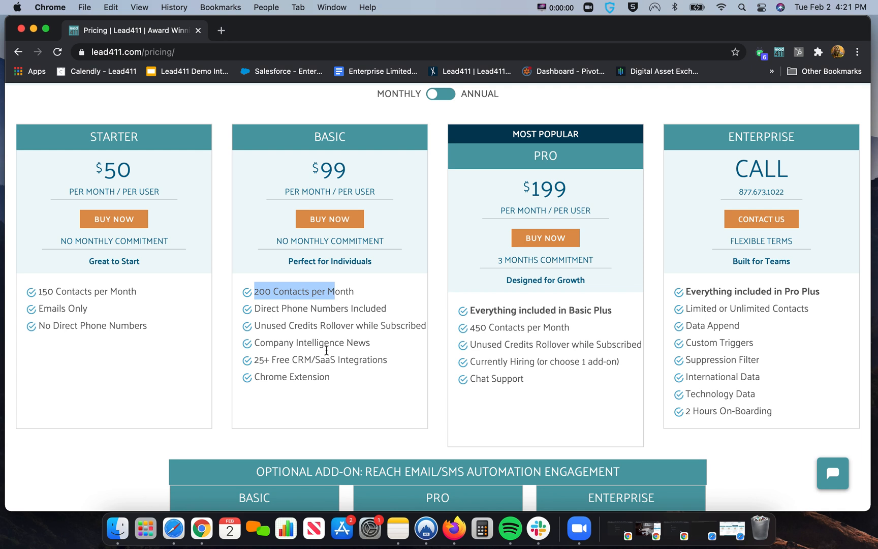
Go to the Lead411 login page and sign in with the saved credentials
{"action": "scroll", "coordinate": [326, 351], "scroll_direction": "up", "scroll_amount": 3}
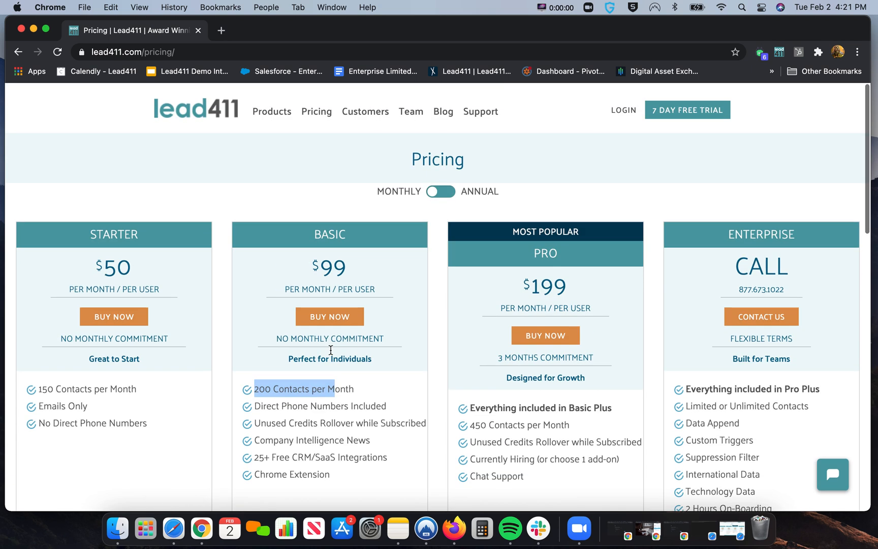
{"action": "left_click", "coordinate": [624, 110]}
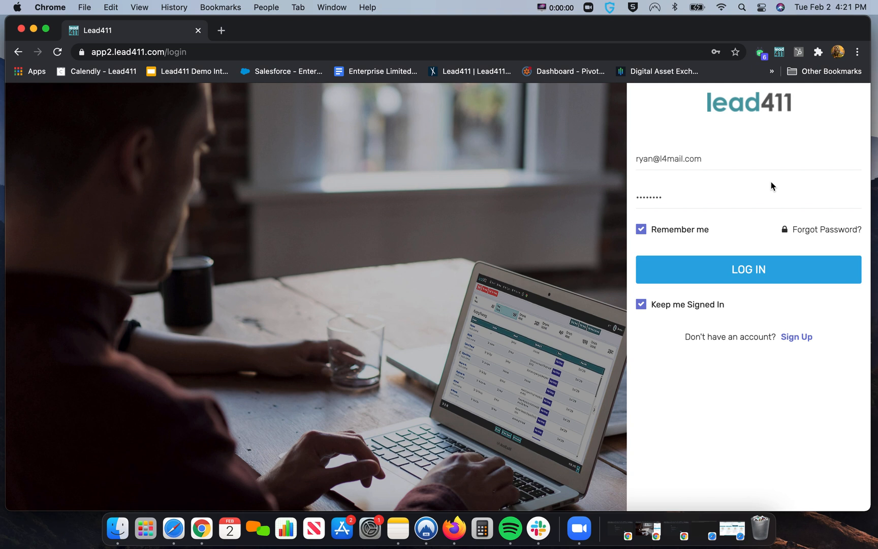
{"action": "left_click", "coordinate": [754, 268]}
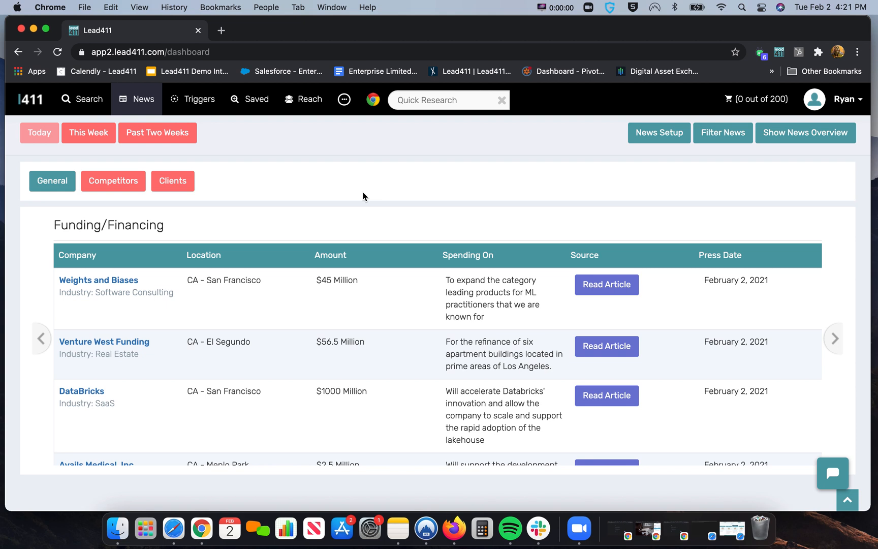
Open the news setup page in a separate browser tab and switch to it
{"action": "right_click", "coordinate": [639, 138]}
{"action": "left_click", "coordinate": [656, 141]}
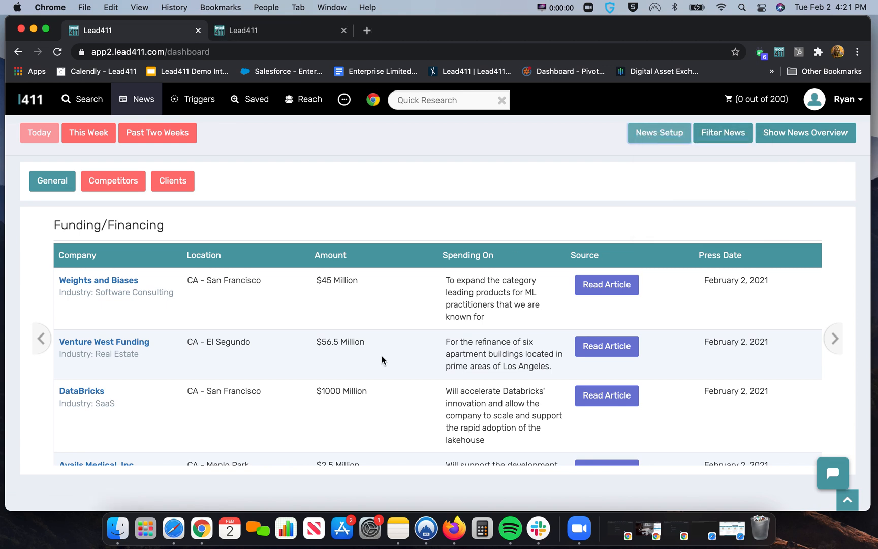
{"action": "left_click", "coordinate": [290, 31]}
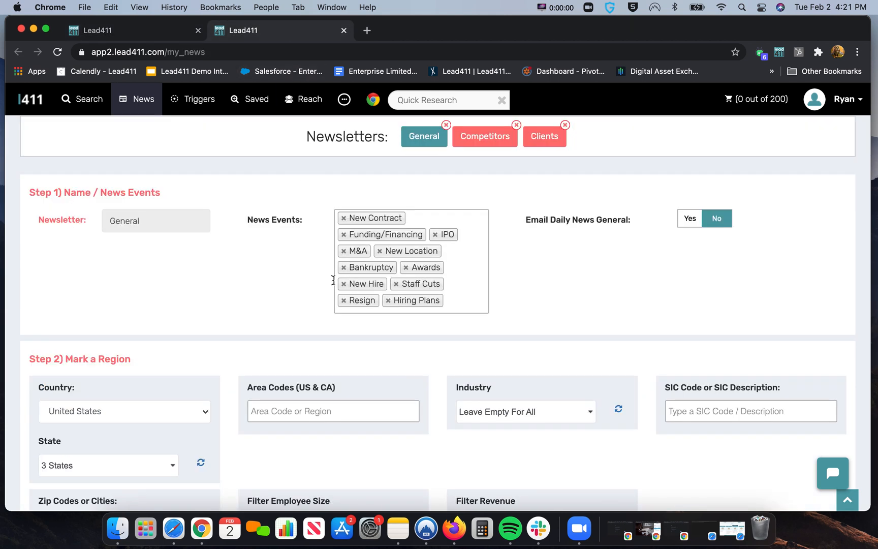
Review the General newsletter's news events, region filters and specific companies, and close the setup page
{"action": "scroll", "coordinate": [331, 282], "scroll_direction": "down", "scroll_amount": 5}
{"action": "scroll", "coordinate": [331, 284], "scroll_direction": "down", "scroll_amount": 5}
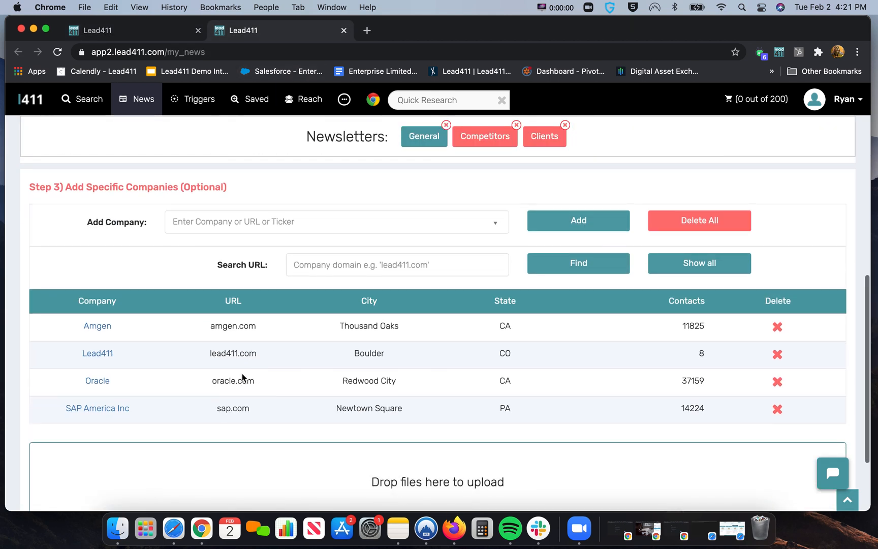
{"action": "scroll", "coordinate": [269, 385], "scroll_direction": "up", "scroll_amount": 6}
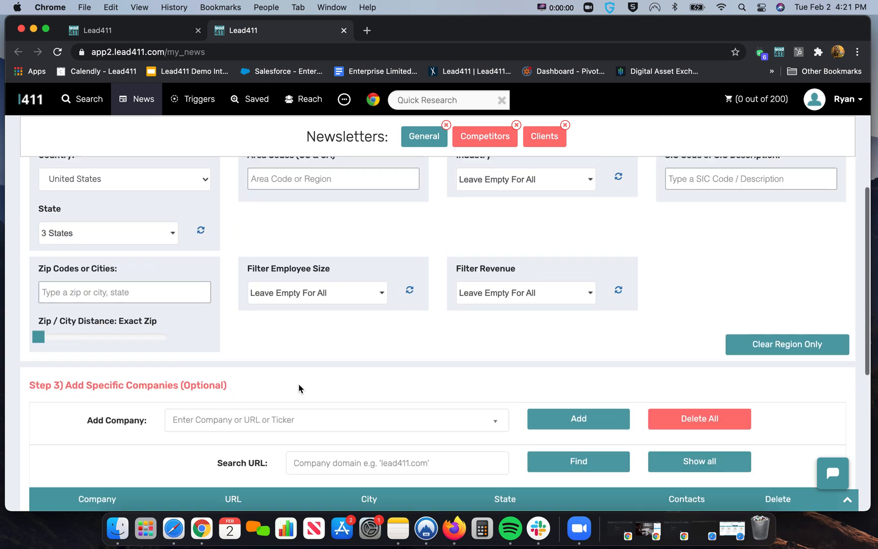
{"action": "scroll", "coordinate": [299, 388], "scroll_direction": "up", "scroll_amount": 3}
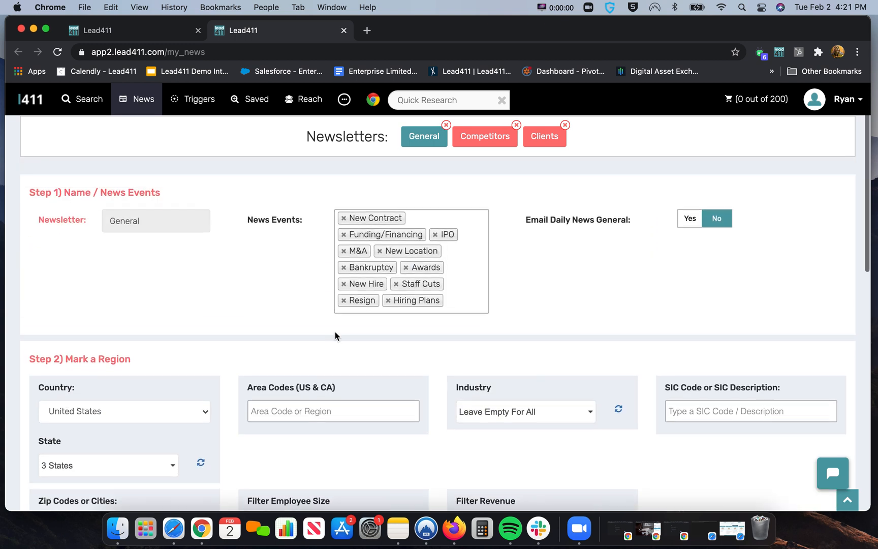
{"action": "left_click_drag", "start_coordinate": [319, 231], "coordinate": [278, 224]}
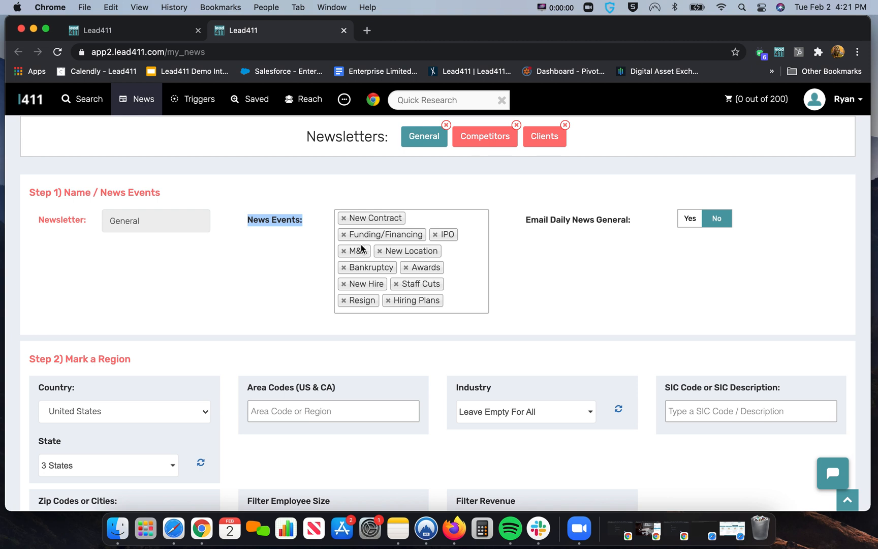
{"action": "left_click", "coordinate": [344, 31]}
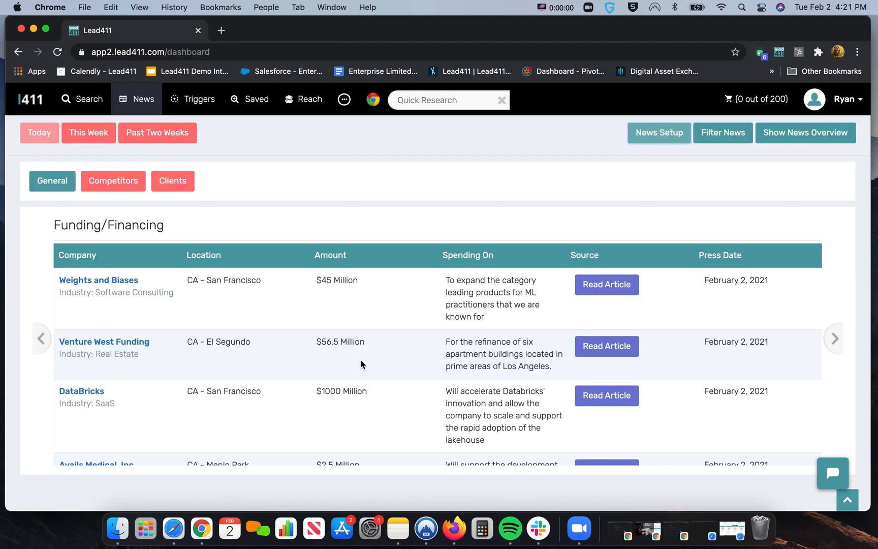
Read through today's Funding/Financing news, highlighting what Venture West Funding is spending on
{"action": "scroll", "coordinate": [353, 361], "scroll_direction": "down", "scroll_amount": 2}
{"action": "scroll", "coordinate": [353, 362], "scroll_direction": "down", "scroll_amount": 5}
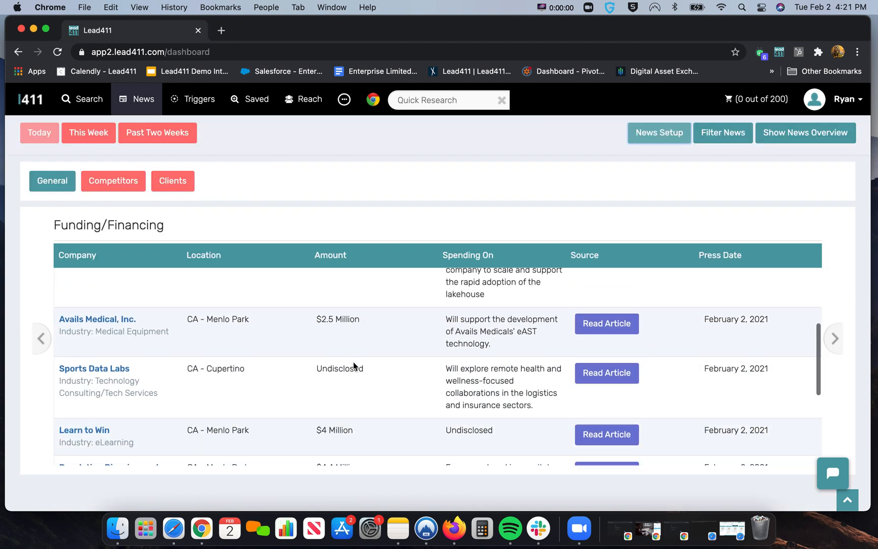
{"action": "scroll", "coordinate": [353, 364], "scroll_direction": "up", "scroll_amount": 6}
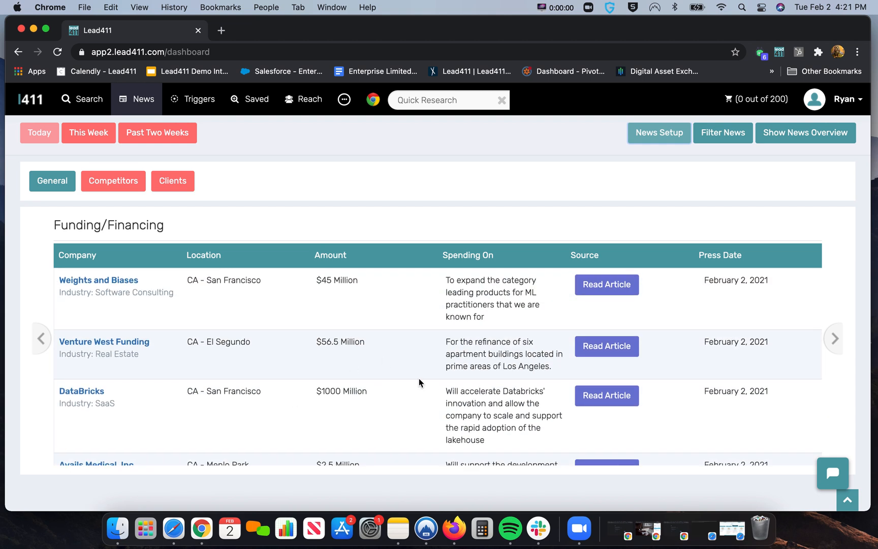
{"action": "left_click_drag", "start_coordinate": [447, 340], "coordinate": [549, 367]}
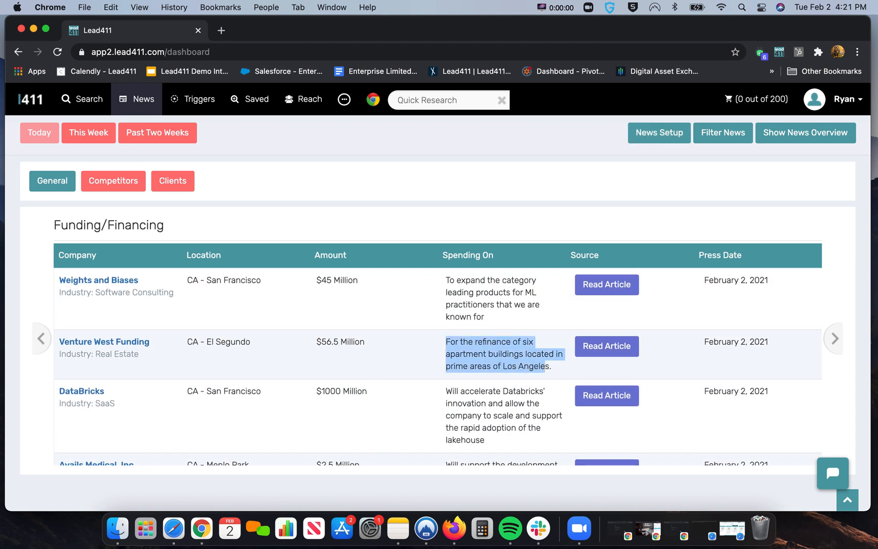
Browse today's General news categories from New Hire through to Hiring Plans
{"action": "left_click", "coordinate": [834, 338]}
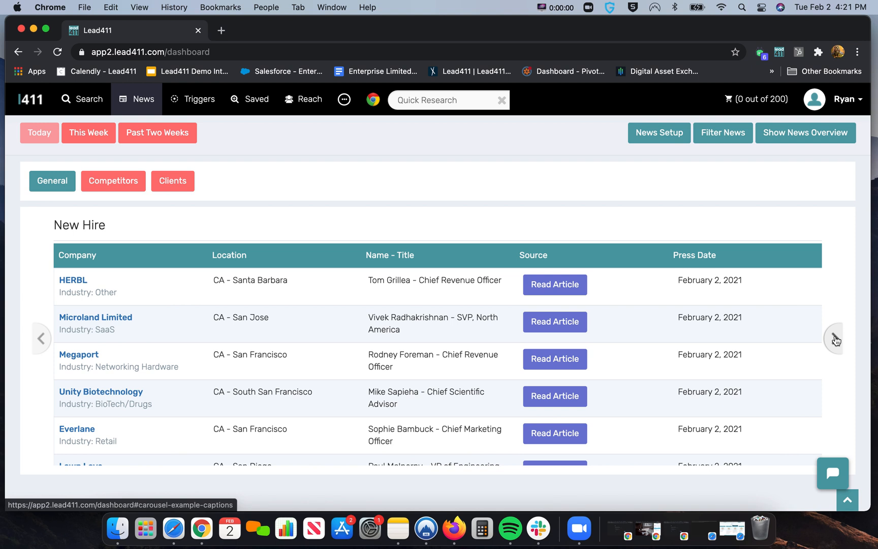
{"action": "left_click", "coordinate": [835, 338]}
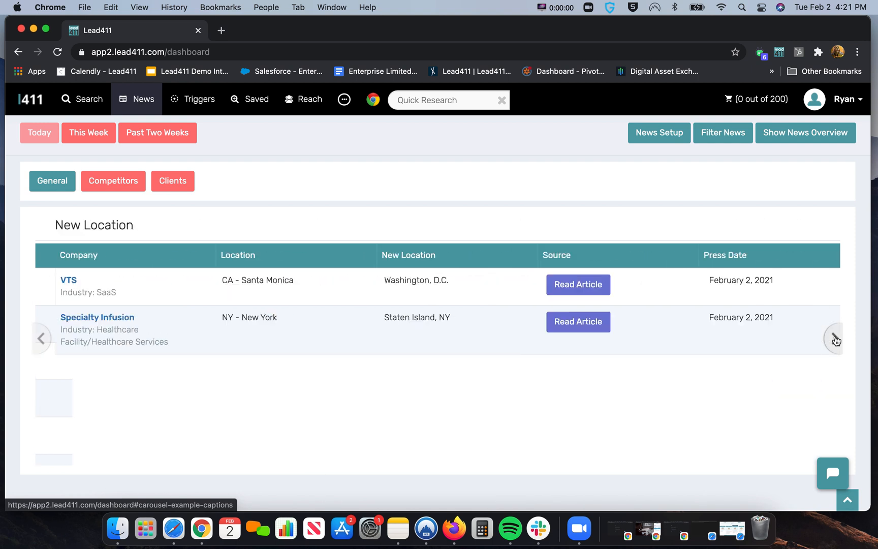
{"action": "left_click", "coordinate": [834, 338]}
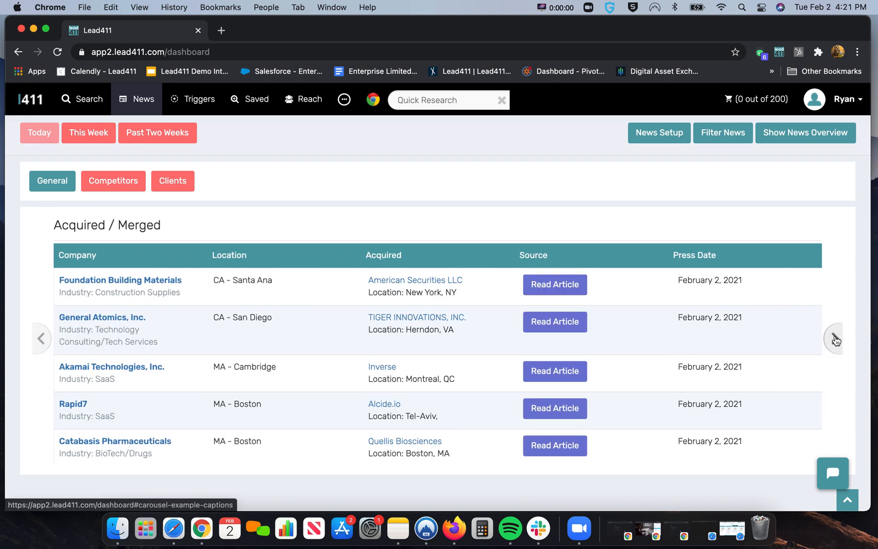
{"action": "left_click", "coordinate": [835, 339]}
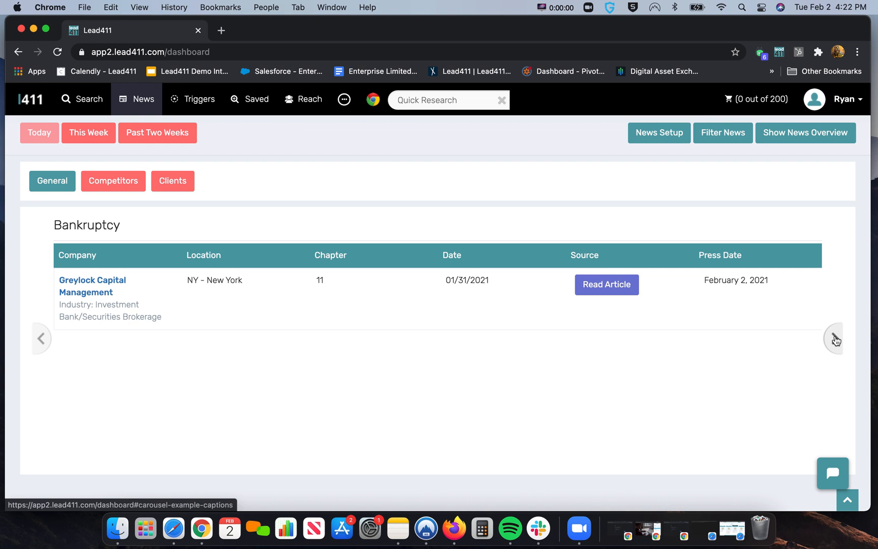
{"action": "left_click", "coordinate": [835, 338]}
{"action": "left_click", "coordinate": [834, 339]}
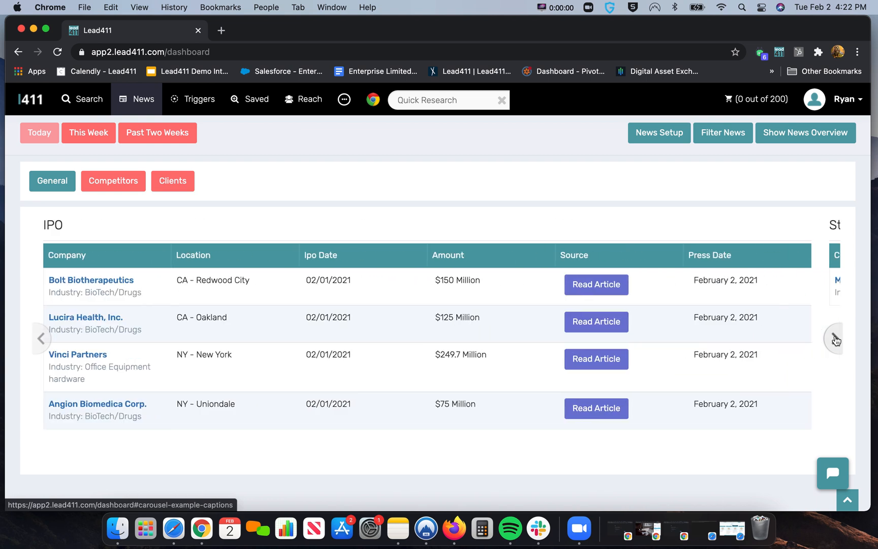
{"action": "left_click", "coordinate": [835, 338]}
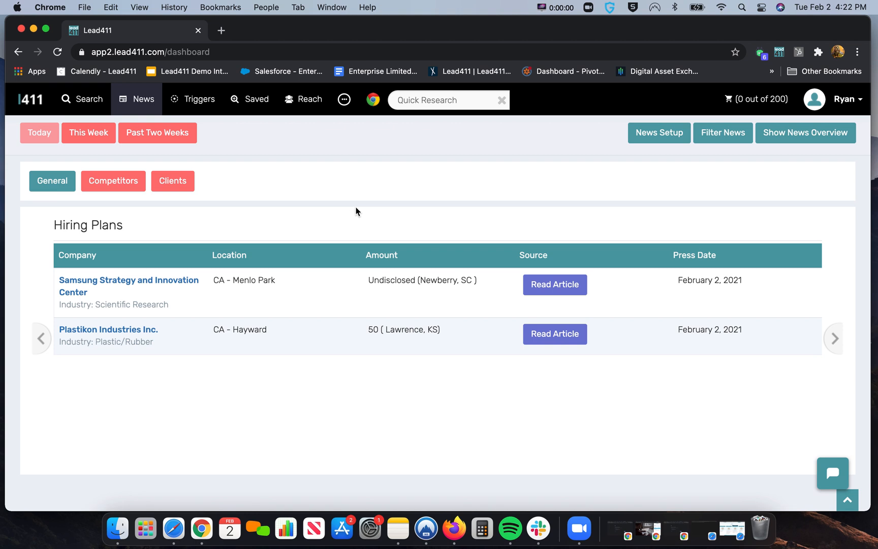
View the source article behind the Plastikon Industries hiring plan and close it to return to the news dashboard
{"action": "left_click", "coordinate": [546, 337]}
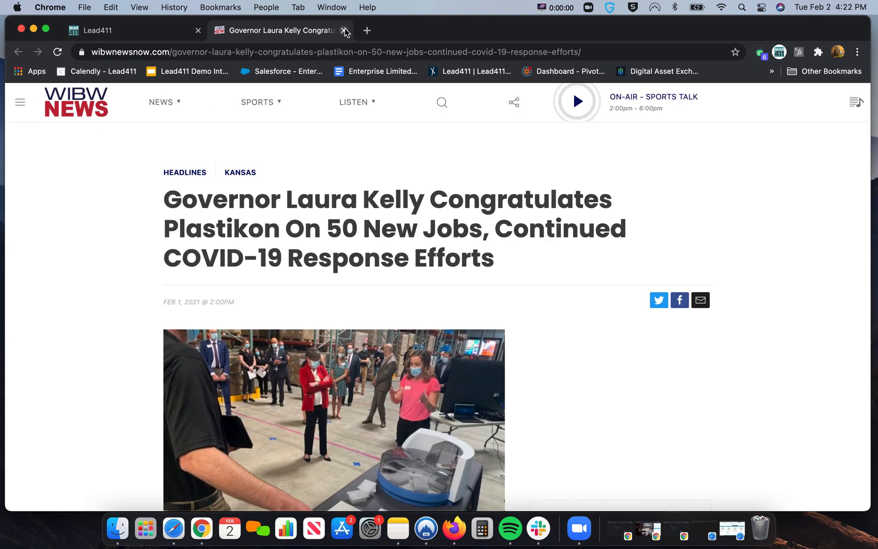
{"action": "left_click", "coordinate": [344, 30]}
{"action": "mouse_move", "coordinate": [306, 203]}
{"action": "left_click", "coordinate": [272, 203]}
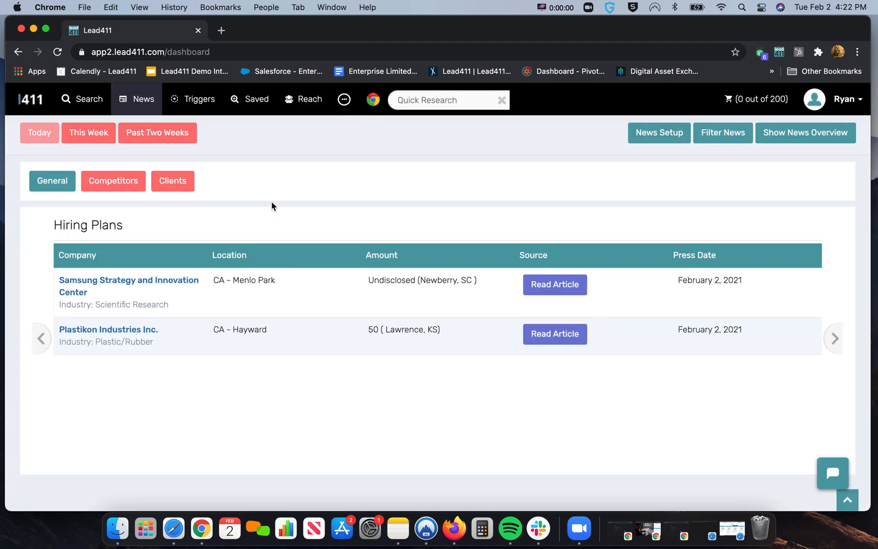
Open the search page, look up "chipot" with Quick Research and open the Chipotle Mexican Grill profile
{"action": "left_click", "coordinate": [87, 108]}
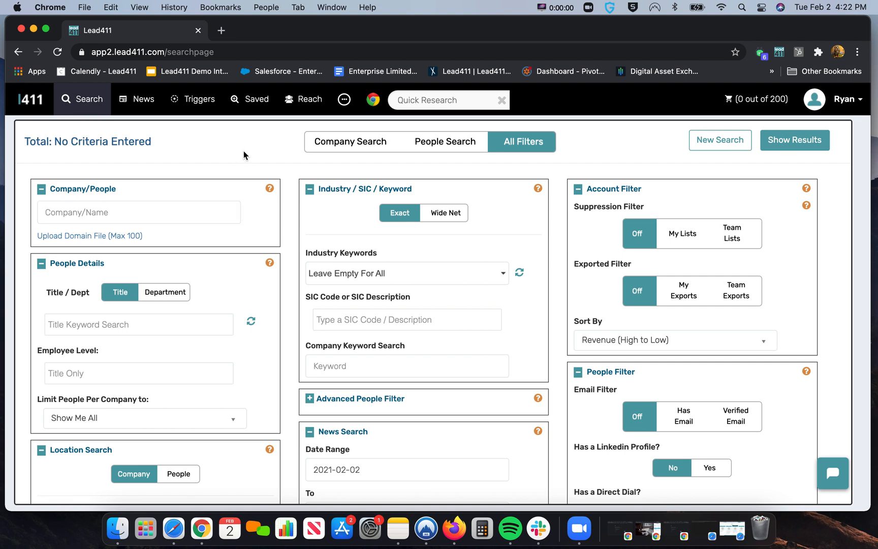
{"action": "left_click", "coordinate": [413, 100]}
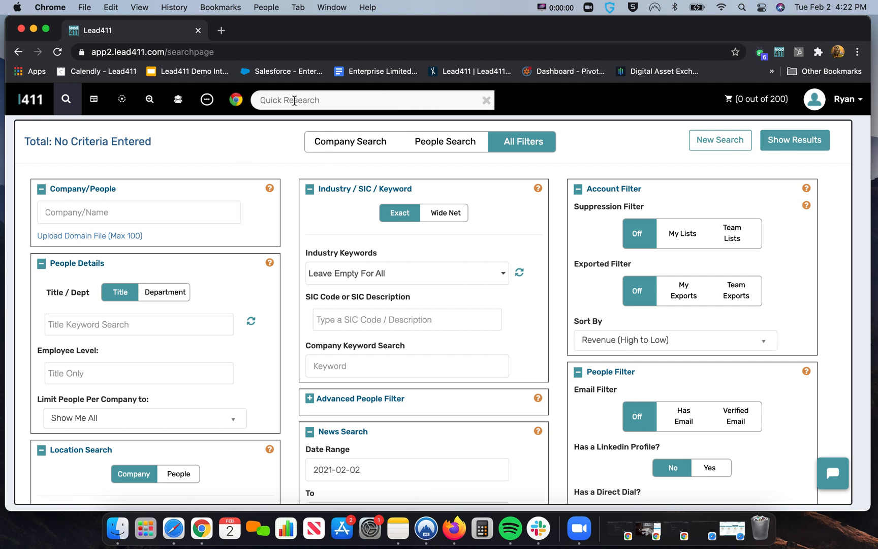
{"action": "type", "text": "chipot"}
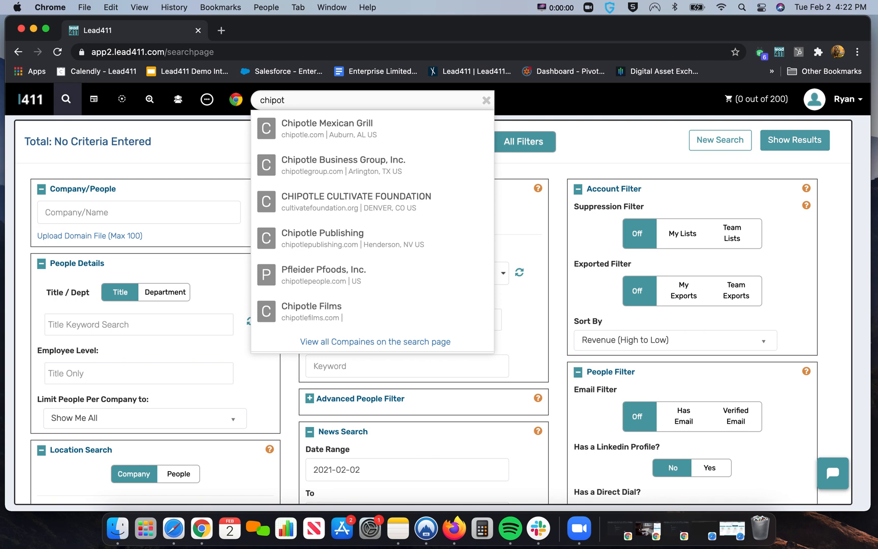
{"action": "left_click", "coordinate": [294, 134]}
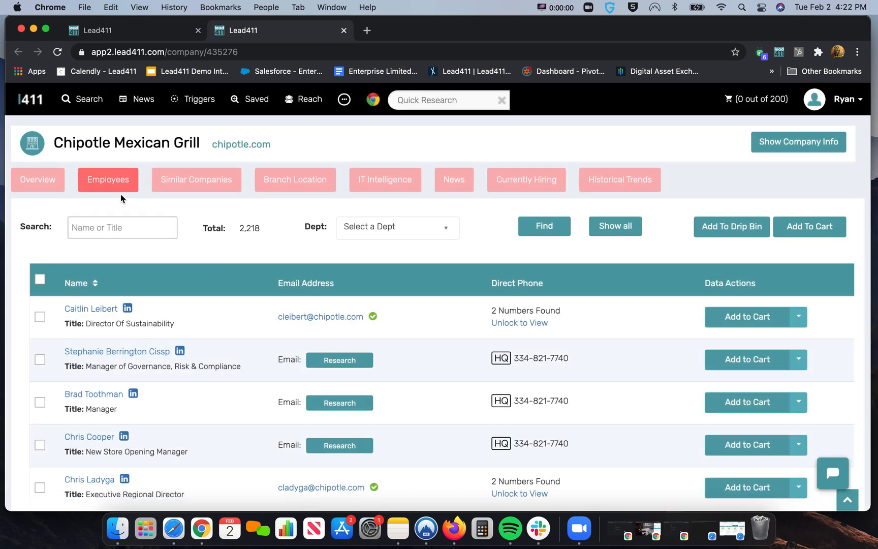
Examine the Chipotle Mexican Grill profile sections, from the overview biography and similar companies through to historical trends
{"action": "left_click", "coordinate": [62, 186]}
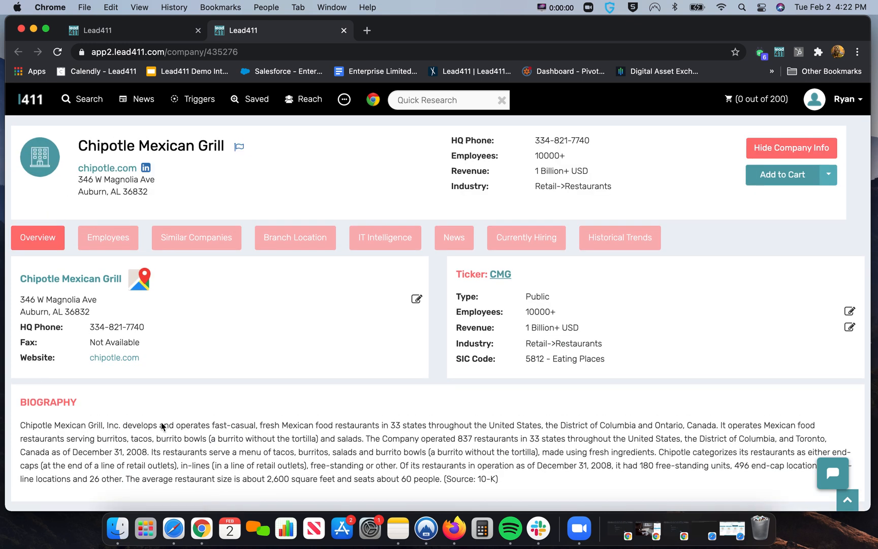
{"action": "left_click_drag", "start_coordinate": [91, 427], "coordinate": [305, 474]}
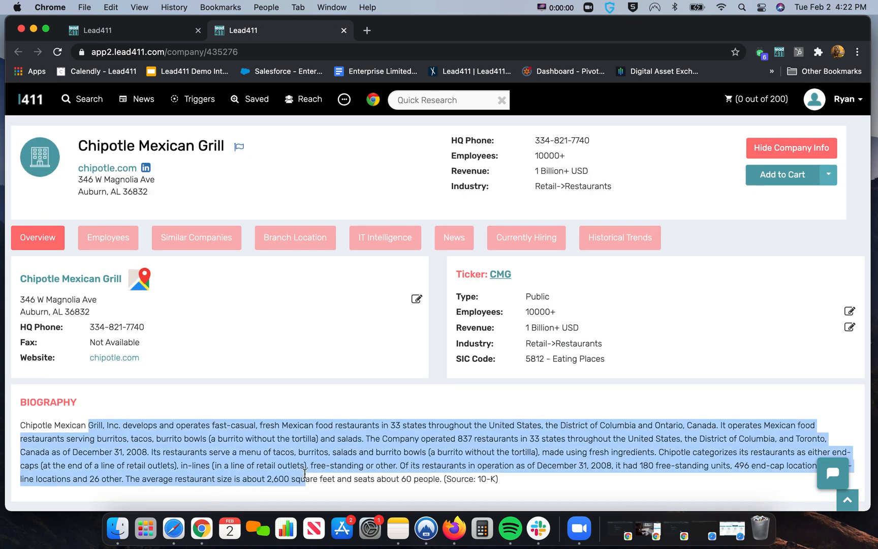
{"action": "left_click", "coordinate": [186, 243]}
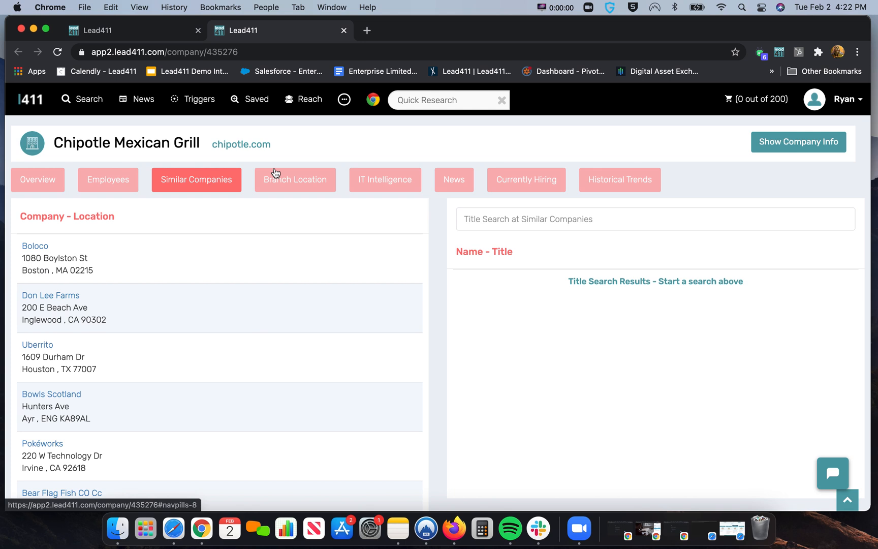
{"action": "left_click", "coordinate": [275, 173]}
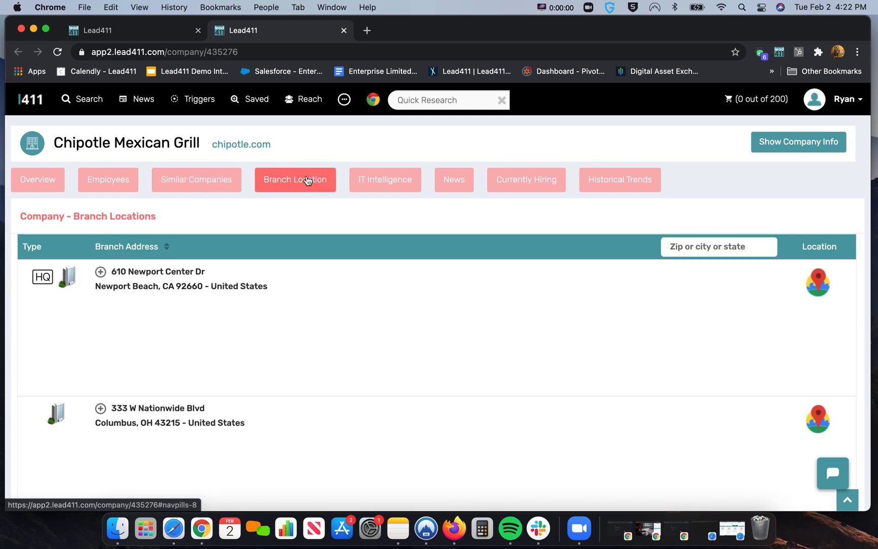
{"action": "left_click", "coordinate": [389, 183]}
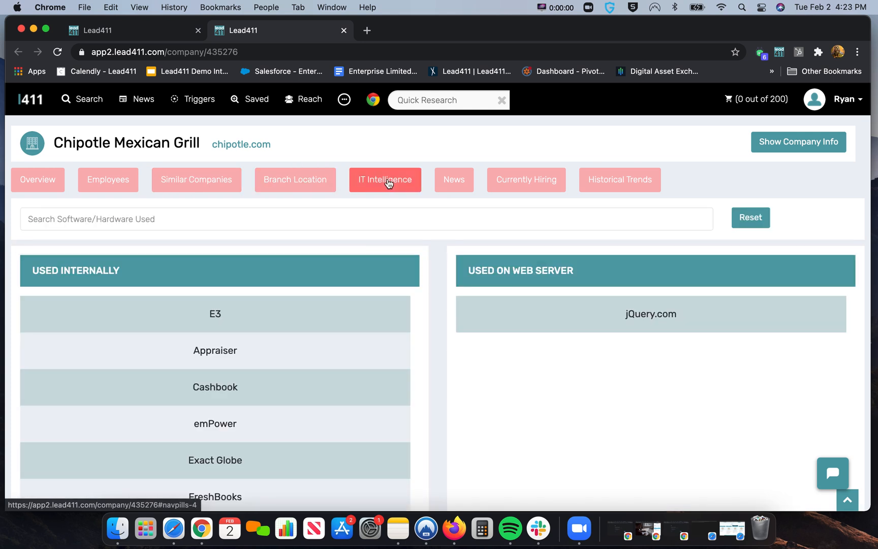
{"action": "left_click", "coordinate": [451, 184]}
{"action": "left_click", "coordinate": [519, 187]}
{"action": "left_click", "coordinate": [618, 182]}
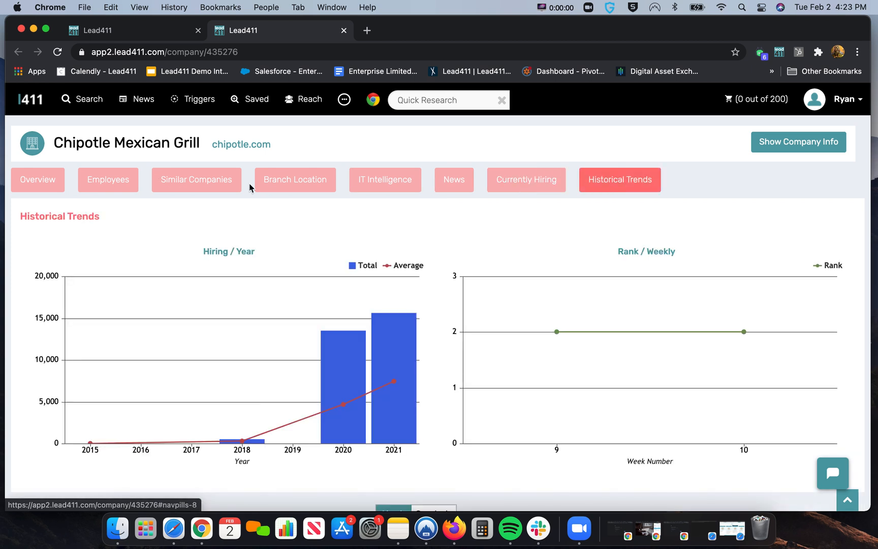
Open the Chipotle Mexican Grill employee list and search it for employees by a first name
{"action": "left_click", "coordinate": [113, 192]}
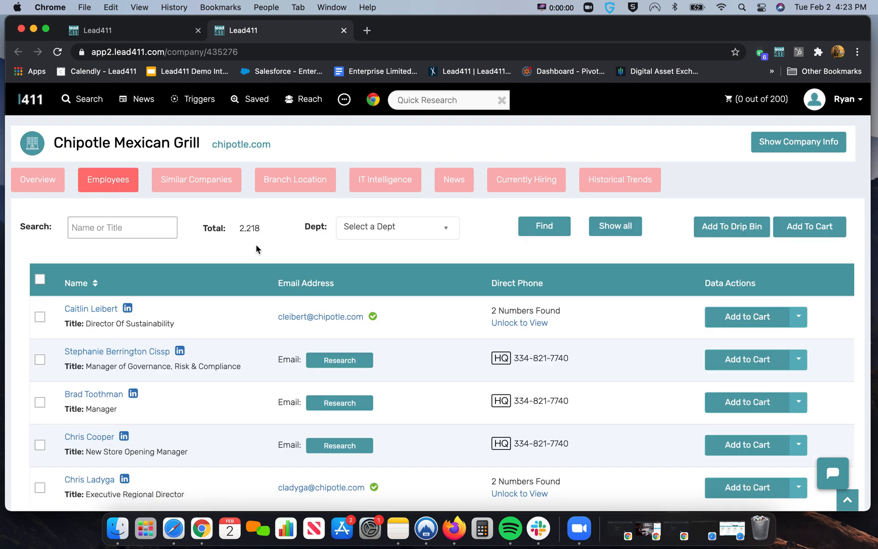
{"action": "scroll", "coordinate": [253, 249], "scroll_direction": "down", "scroll_amount": 1}
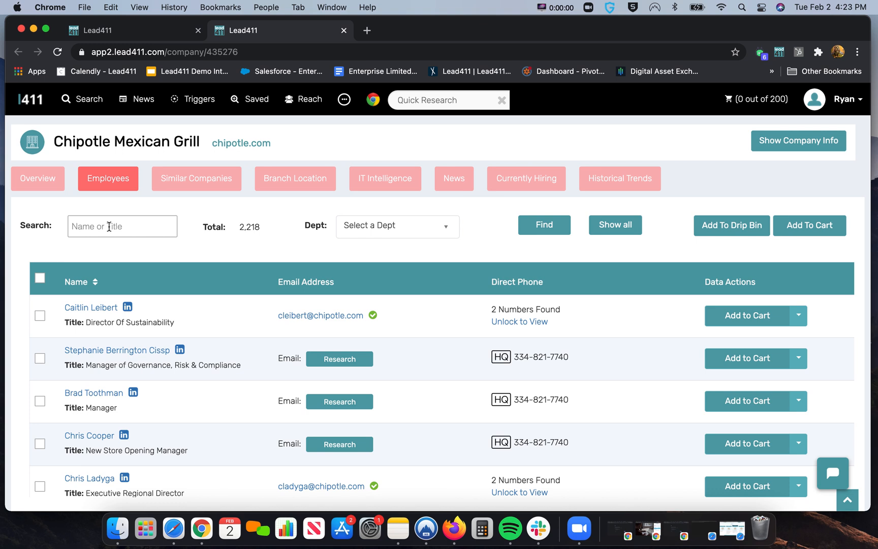
{"action": "left_click_drag", "start_coordinate": [54, 227], "coordinate": [17, 225]}
{"action": "left_click", "coordinate": [112, 228]}
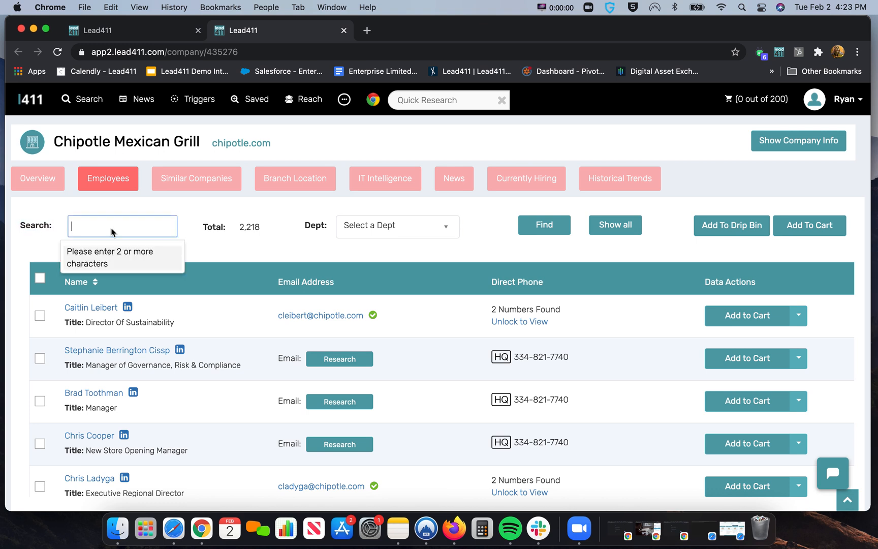
{"action": "type", "text": "ryan"}
{"action": "key", "text": "Return"}
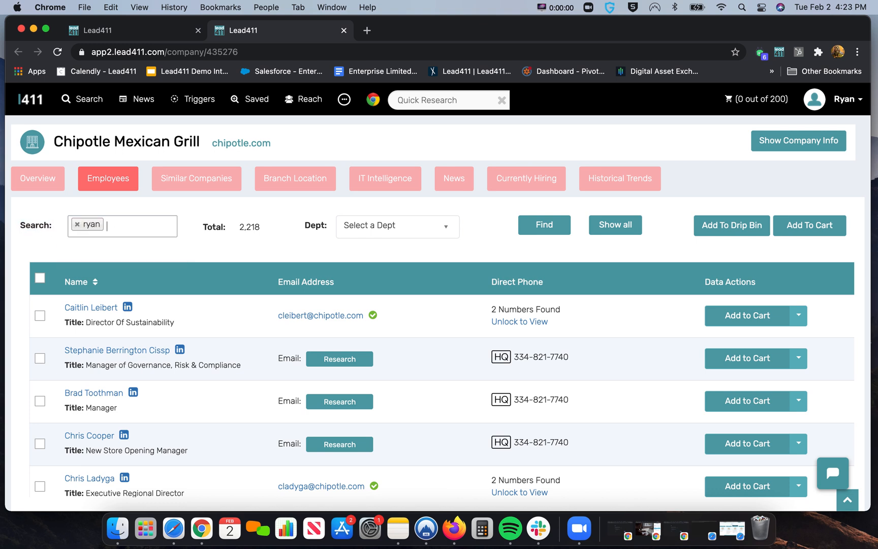
{"action": "left_click", "coordinate": [543, 224]}
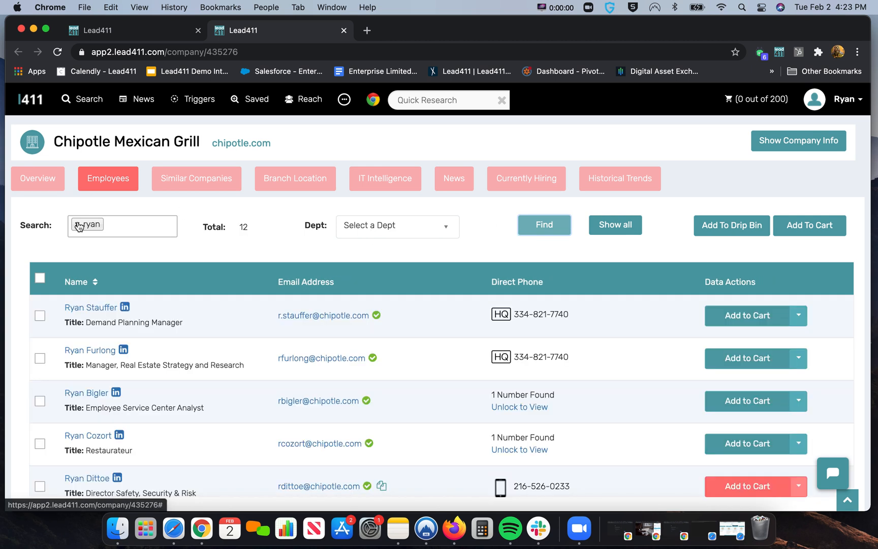
Search the employees by the title Manager instead of the name and close the company profile
{"action": "left_click", "coordinate": [78, 225]}
{"action": "type", "text": "manager"}
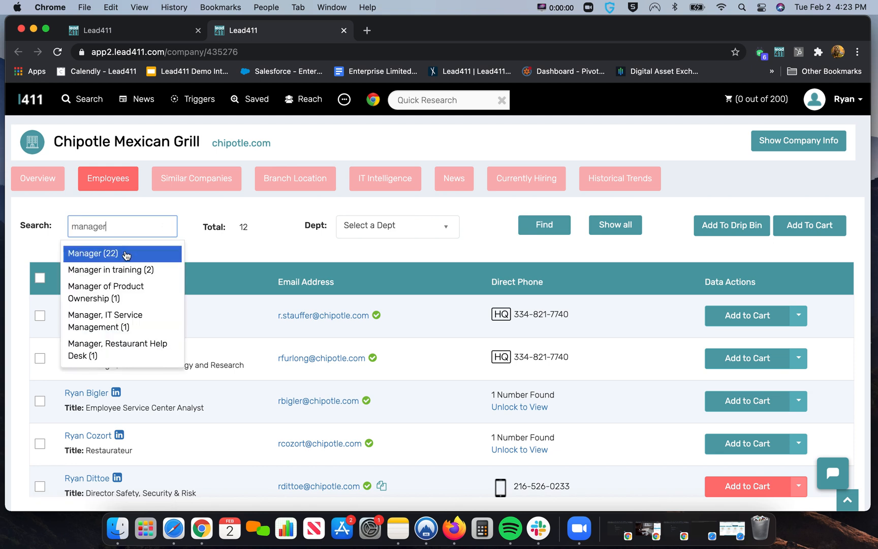
{"action": "left_click", "coordinate": [127, 254]}
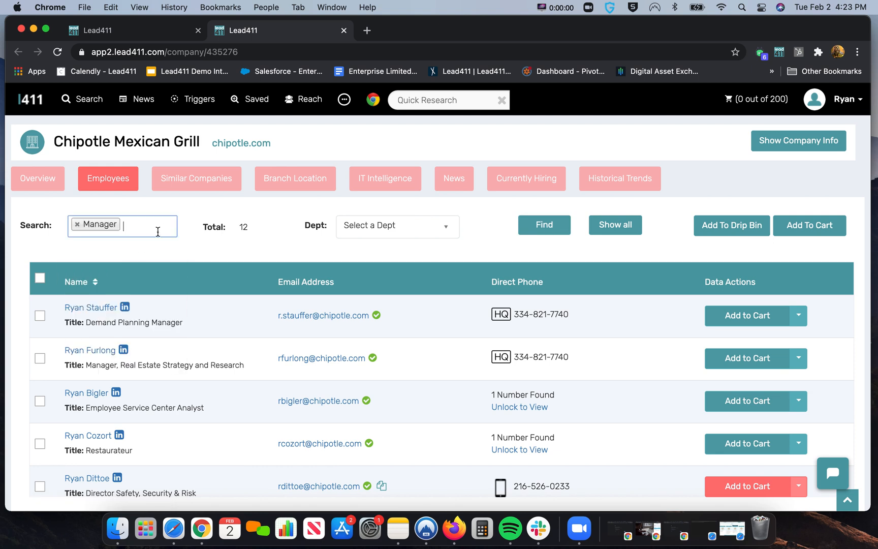
{"action": "left_click", "coordinate": [526, 230]}
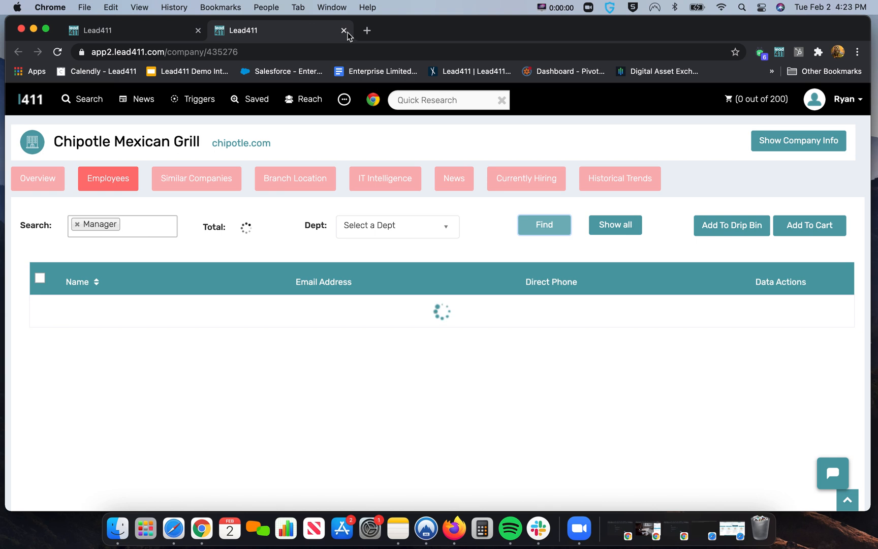
{"action": "left_click", "coordinate": [343, 30]}
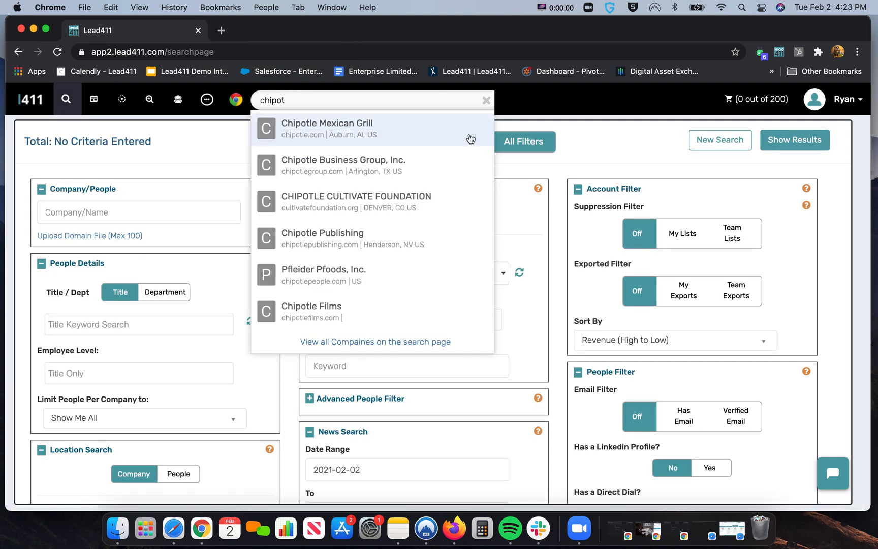
Clear the Quick Research lookup and limit the search's Industry Keywords to the whole Software group
{"action": "left_click", "coordinate": [486, 100]}
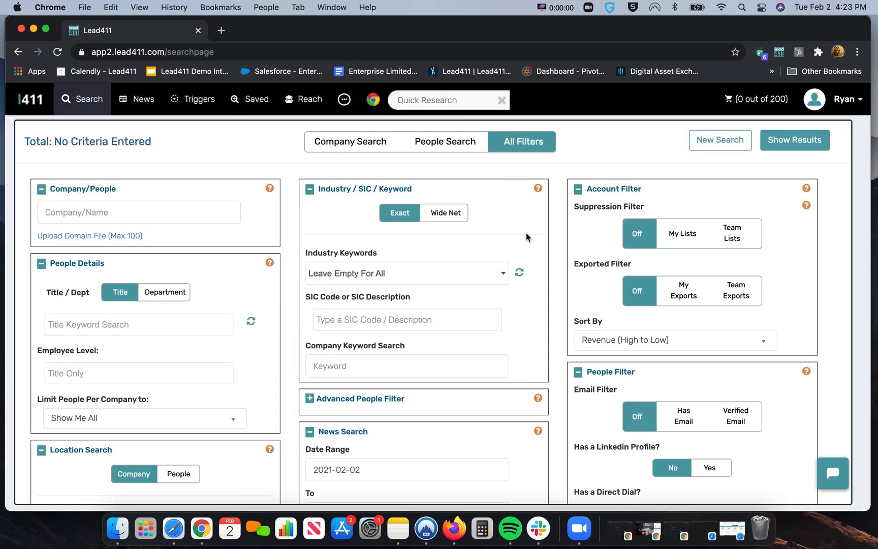
{"action": "scroll", "coordinate": [376, 281], "scroll_direction": "down", "scroll_amount": 1}
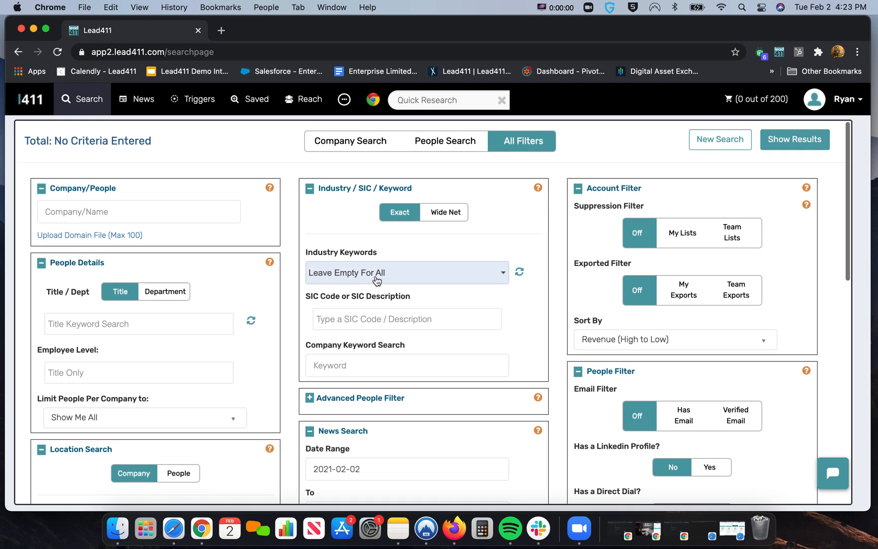
{"action": "left_click", "coordinate": [376, 279]}
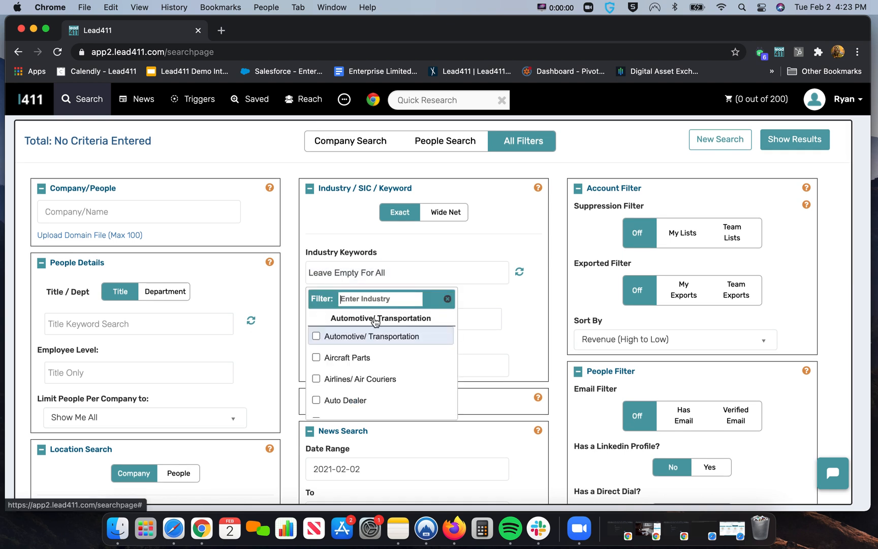
{"action": "type", "text": "soft"}
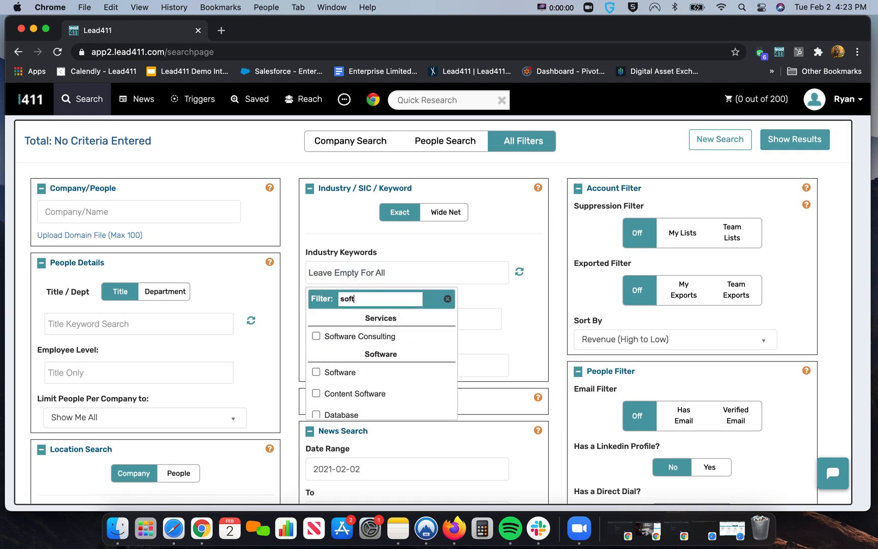
{"action": "left_click", "coordinate": [384, 355]}
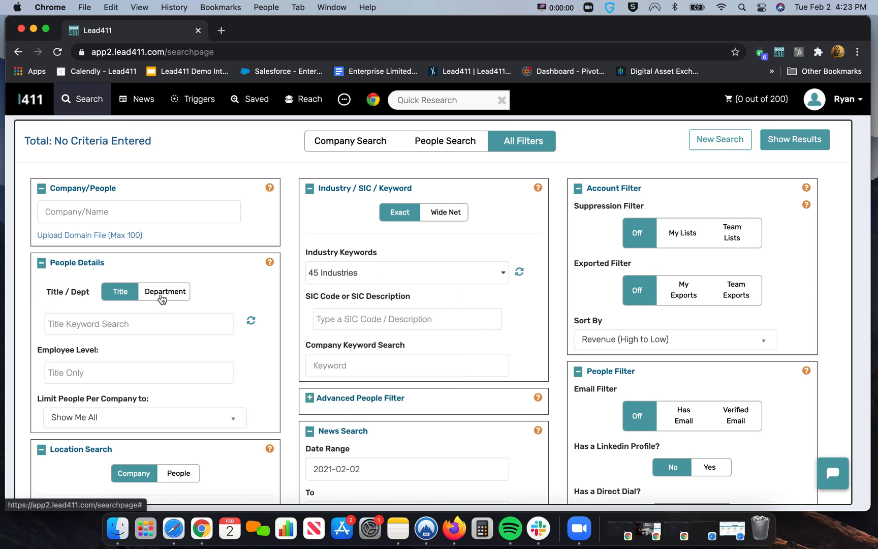
Set the title keyword to Sales and the employee levels to VP Level and Executive Level
{"action": "scroll", "coordinate": [162, 299], "scroll_direction": "down", "scroll_amount": 3}
{"action": "left_click", "coordinate": [101, 266]}
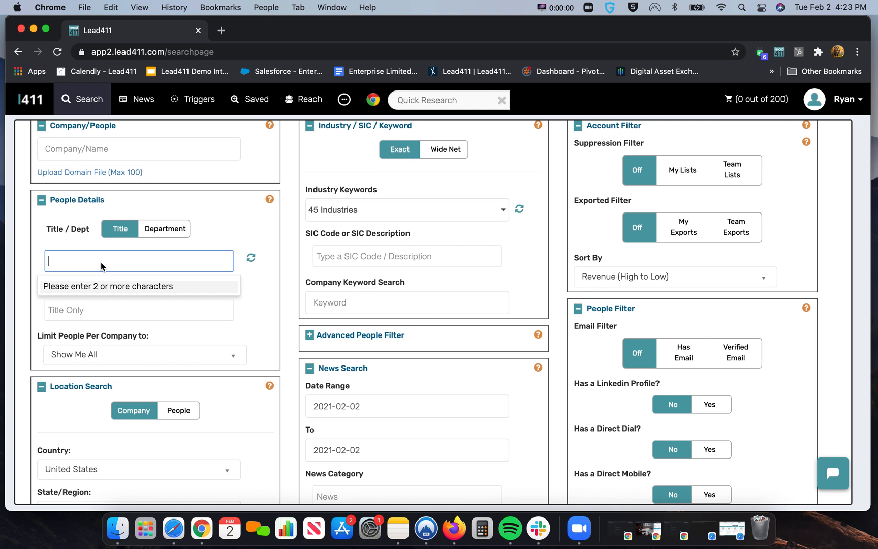
{"action": "type", "text": "Sales"}
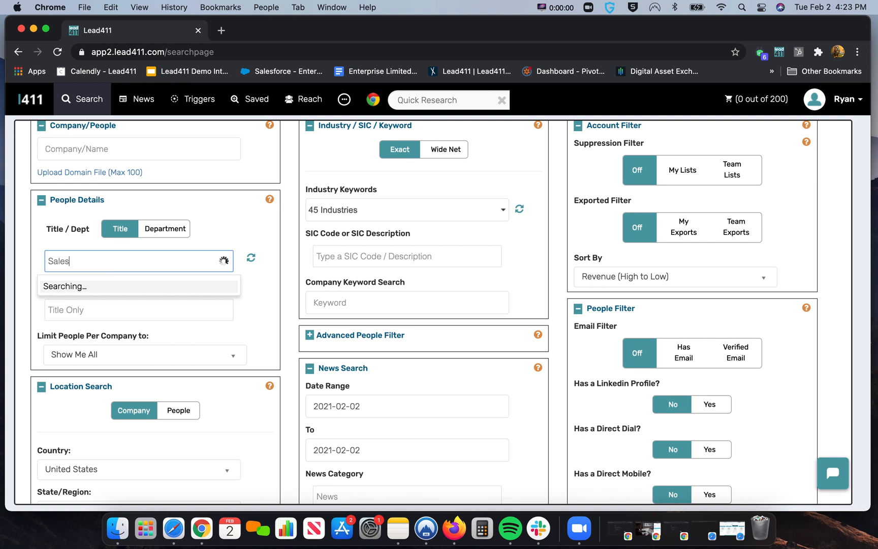
{"action": "key", "text": "Return"}
{"action": "left_click", "coordinate": [99, 310]}
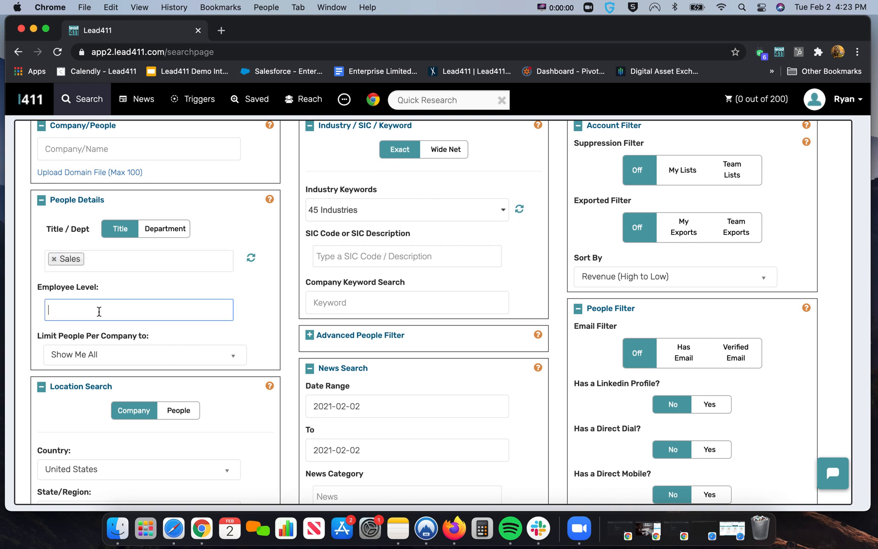
{"action": "left_click", "coordinate": [97, 354]}
{"action": "left_click", "coordinate": [133, 316]}
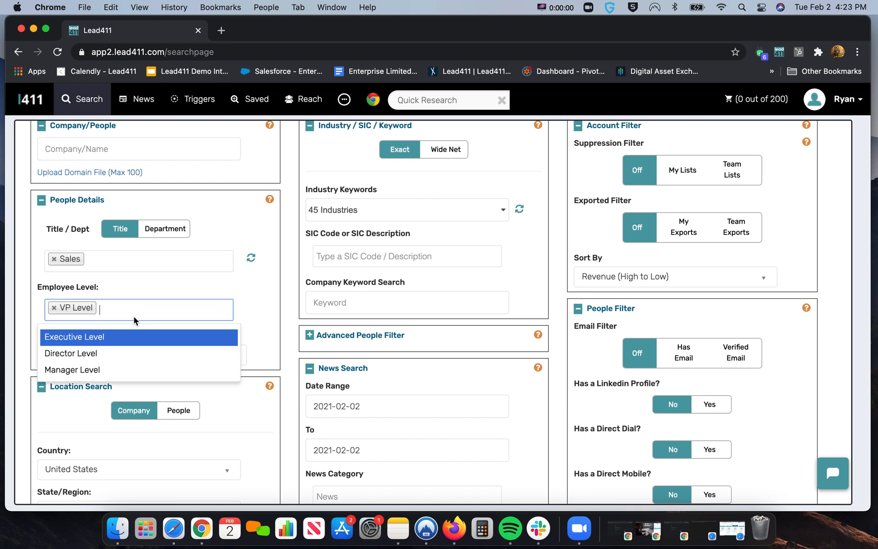
{"action": "left_click", "coordinate": [105, 336]}
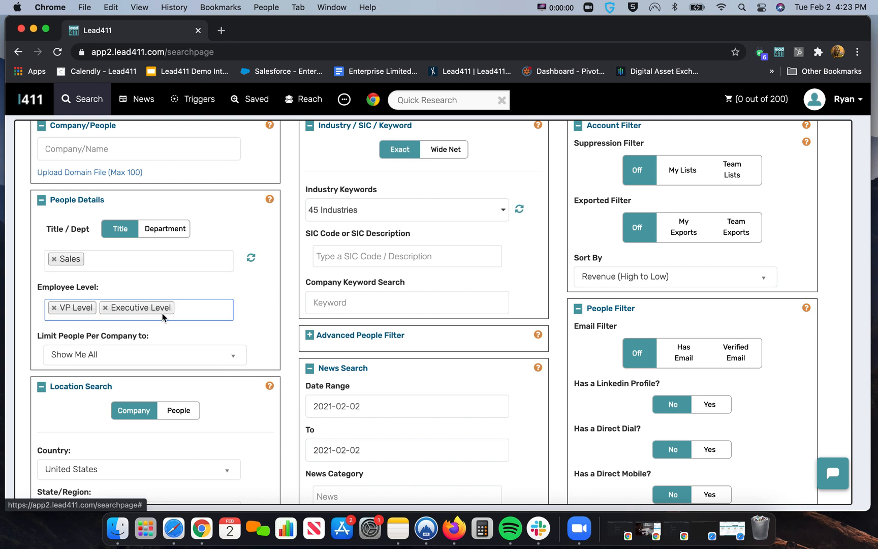
Restrict the people filter to contacts with a Verified Email and a direct dial
{"action": "left_click", "coordinate": [739, 358]}
{"action": "scroll", "coordinate": [740, 359], "scroll_direction": "down", "scroll_amount": 3}
{"action": "left_click", "coordinate": [709, 405]}
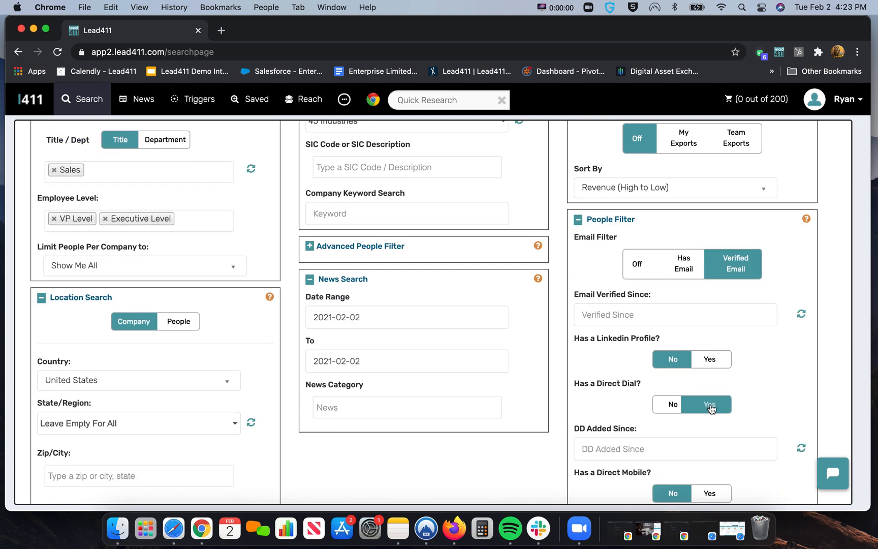
Limit company states to Wisconsin's regional group and East South Central, with the zip/city distance set to City Limits
{"action": "scroll", "coordinate": [592, 398], "scroll_direction": "down", "scroll_amount": 2}
{"action": "scroll", "coordinate": [592, 398], "scroll_direction": "down", "scroll_amount": 2}
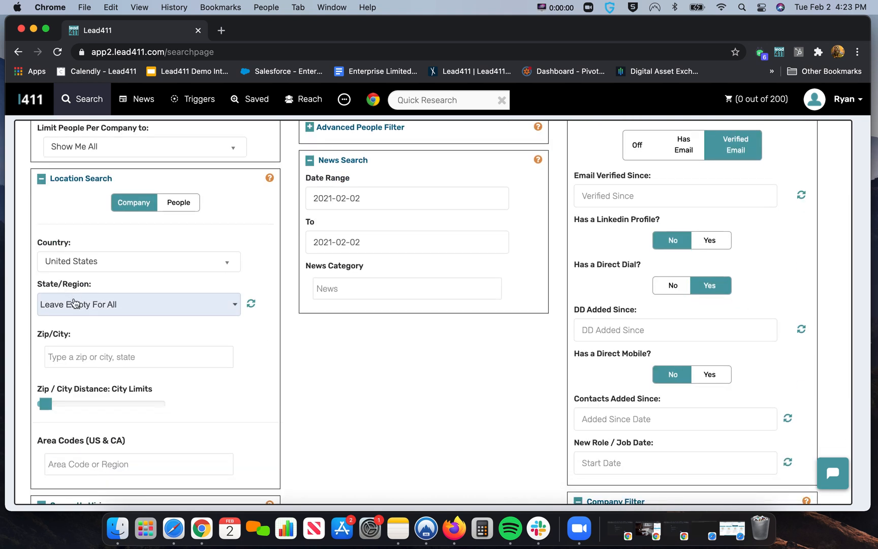
{"action": "left_click", "coordinate": [75, 304]}
{"action": "left_click", "coordinate": [94, 350]}
{"action": "scroll", "coordinate": [102, 391], "scroll_direction": "down", "scroll_amount": 4}
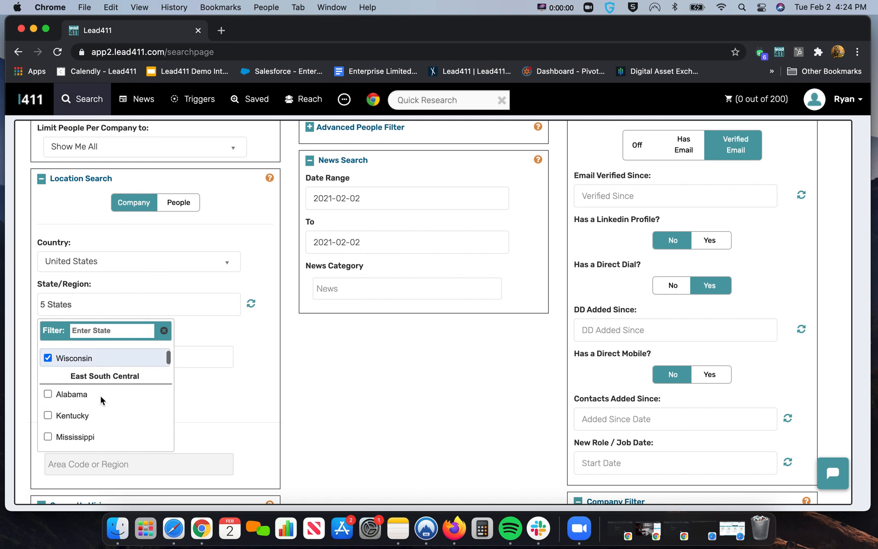
{"action": "left_click", "coordinate": [102, 376]}
{"action": "left_click", "coordinate": [299, 372]}
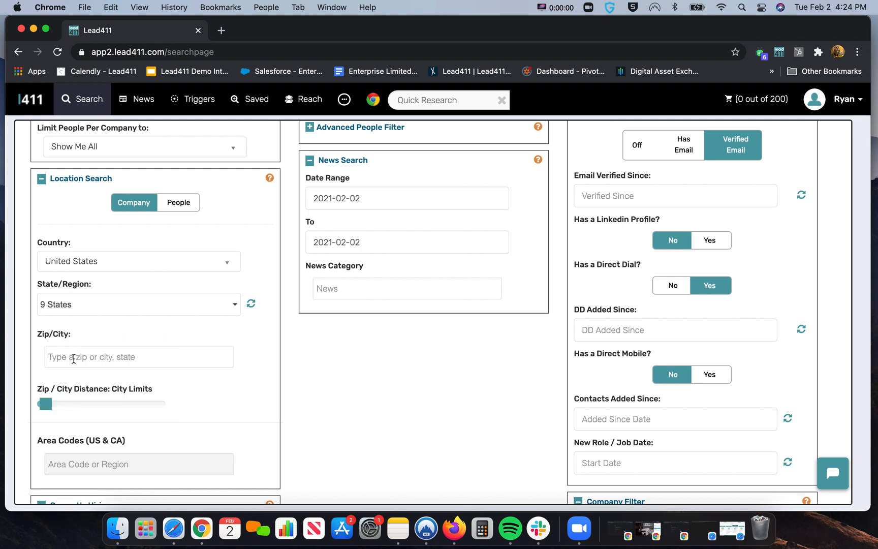
{"action": "left_click_drag", "start_coordinate": [45, 405], "coordinate": [148, 408]}
{"action": "left_click_drag", "start_coordinate": [165, 411], "coordinate": [45, 409]}
Set the employee size filter to 50 - 99, 100 - 249 and 250 - 499 employees
{"action": "scroll", "coordinate": [356, 407], "scroll_direction": "down", "scroll_amount": 5}
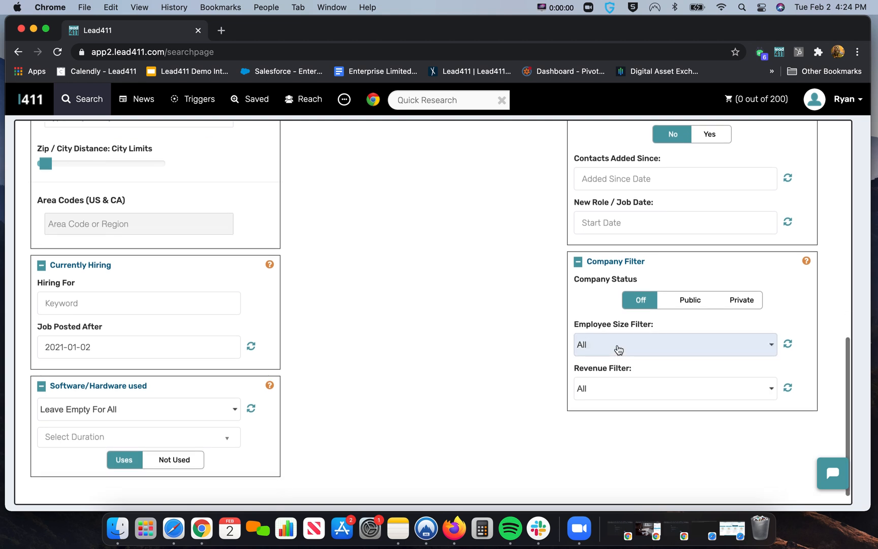
{"action": "left_click", "coordinate": [619, 349]}
{"action": "left_click", "coordinate": [584, 234]}
{"action": "scroll", "coordinate": [617, 263], "scroll_direction": "down", "scroll_amount": 3}
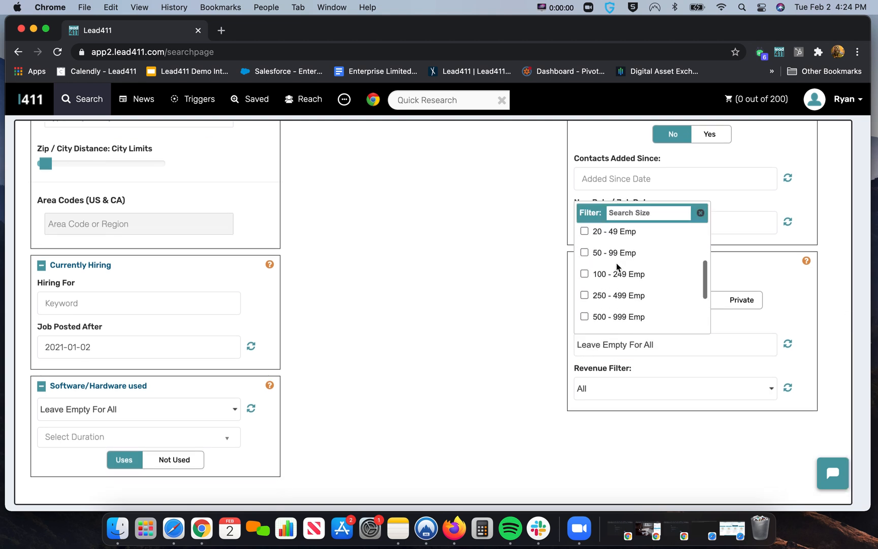
{"action": "left_click", "coordinate": [601, 248]}
{"action": "left_click", "coordinate": [602, 268]}
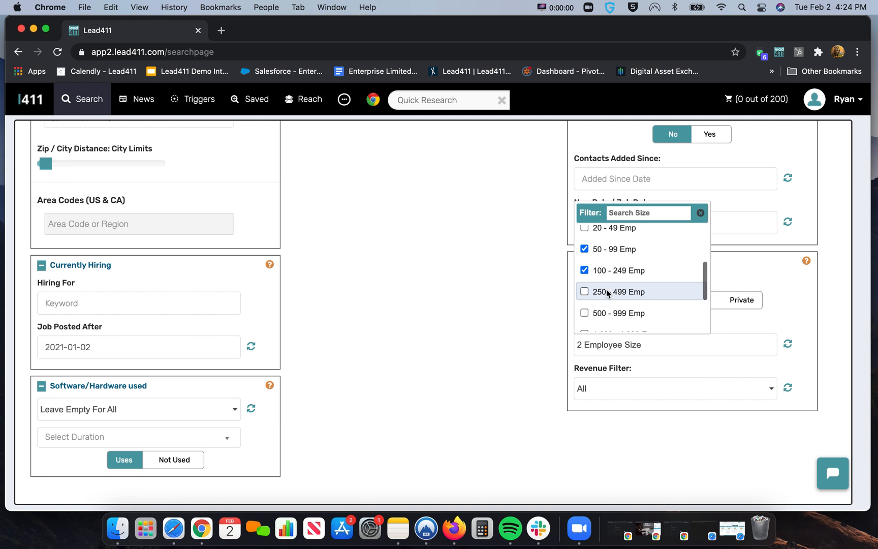
{"action": "left_click", "coordinate": [606, 289]}
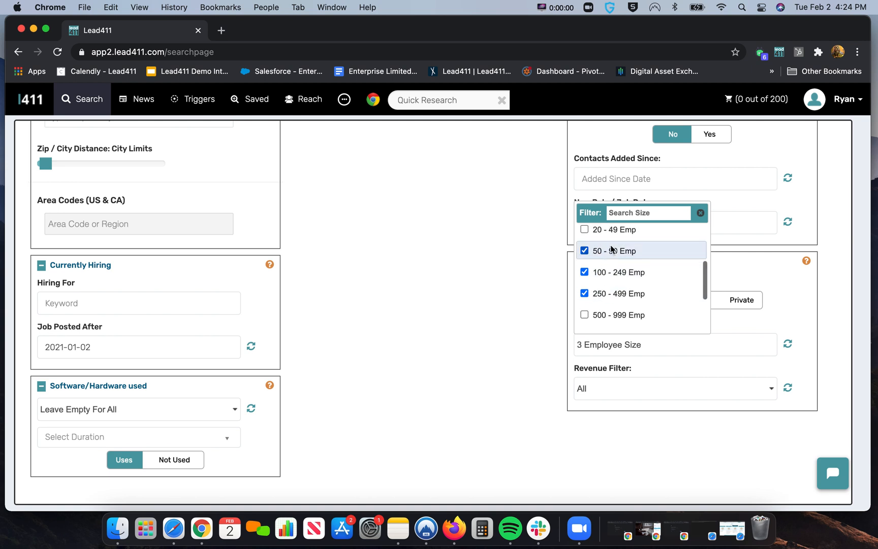
{"action": "left_click", "coordinate": [492, 348]}
Show the search results and add the contacts at AdvizeX Technologies, Qualifacts Inc and EB Display to the cart
{"action": "scroll", "coordinate": [491, 348], "scroll_direction": "up", "scroll_amount": 10}
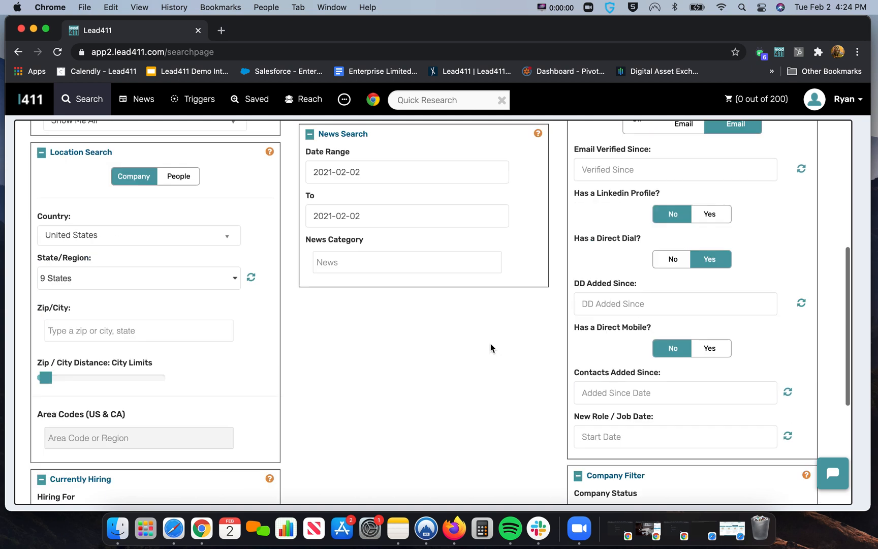
{"action": "left_click", "coordinate": [785, 142]}
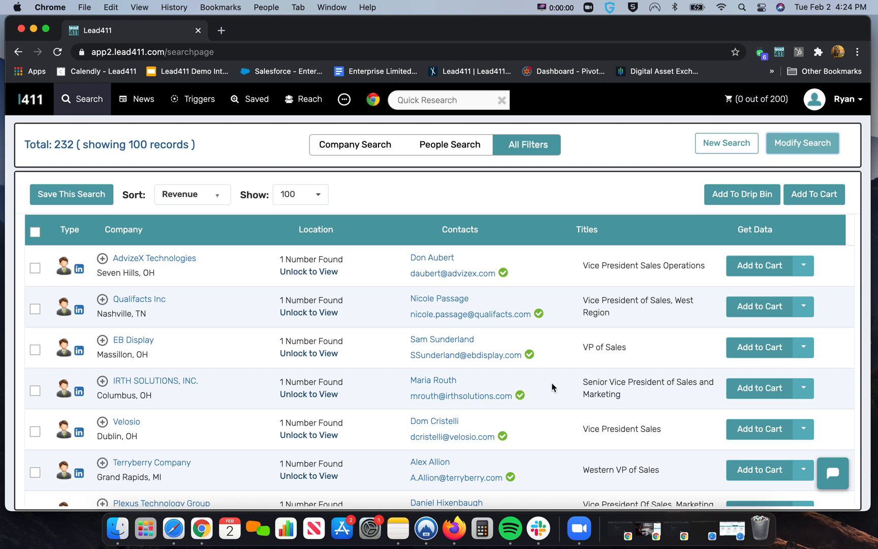
{"action": "left_click", "coordinate": [757, 273]}
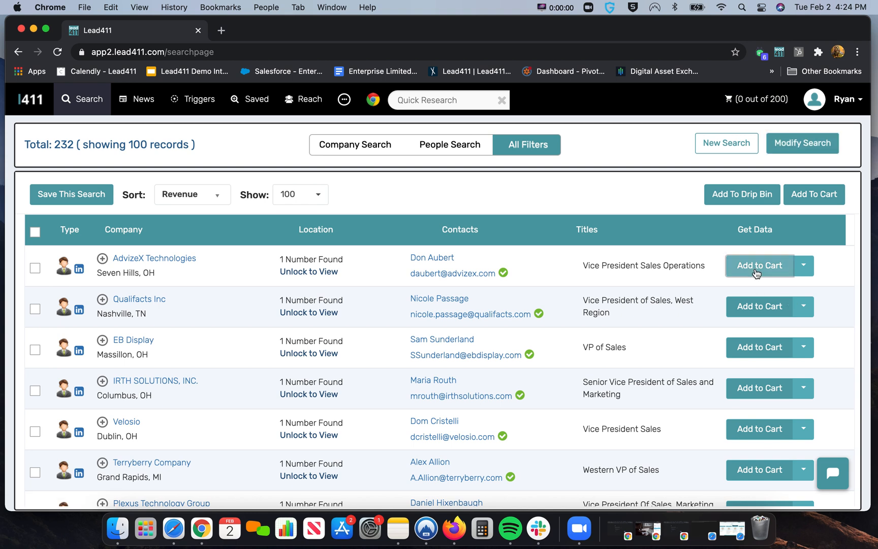
{"action": "left_click", "coordinate": [747, 310]}
{"action": "left_click", "coordinate": [743, 353]}
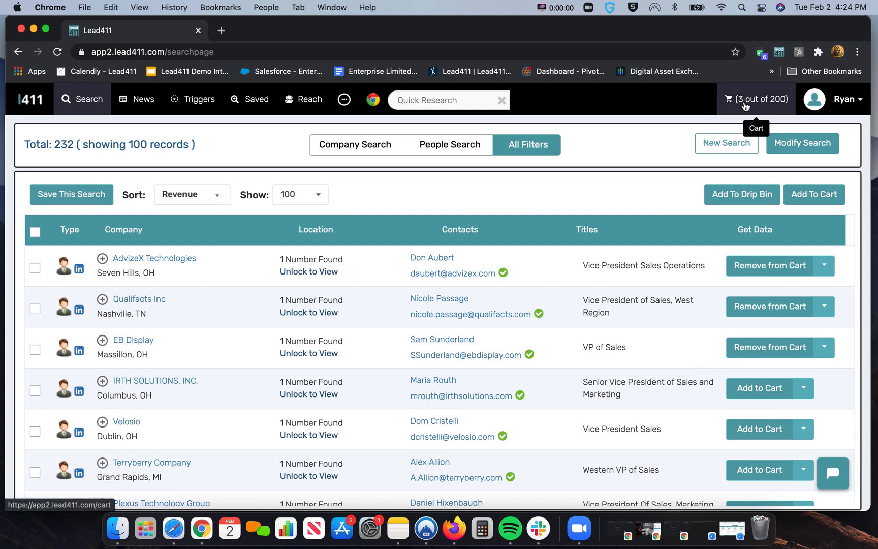
View the other data actions for the IRTH SOLUTIONS, INC. contact and the expanded company details of AdvizeX Technologies
{"action": "left_click", "coordinate": [803, 387]}
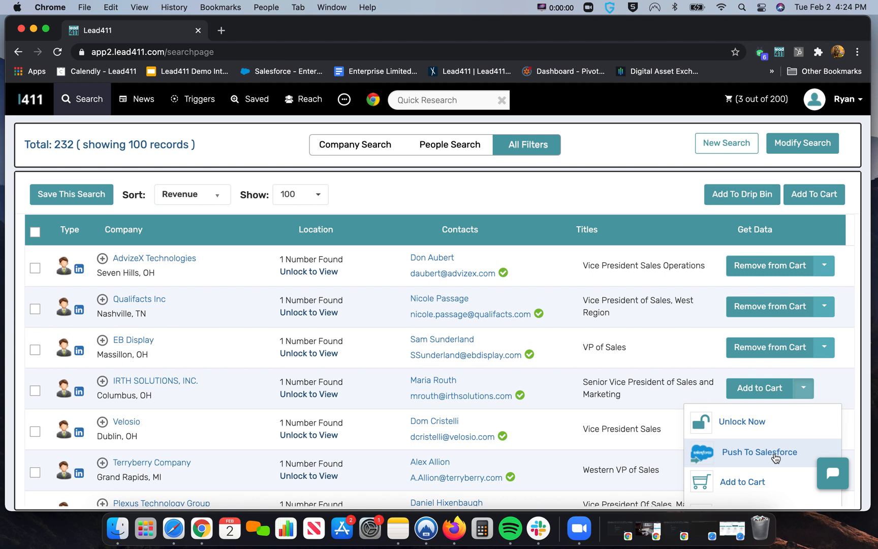
{"action": "left_click", "coordinate": [600, 404]}
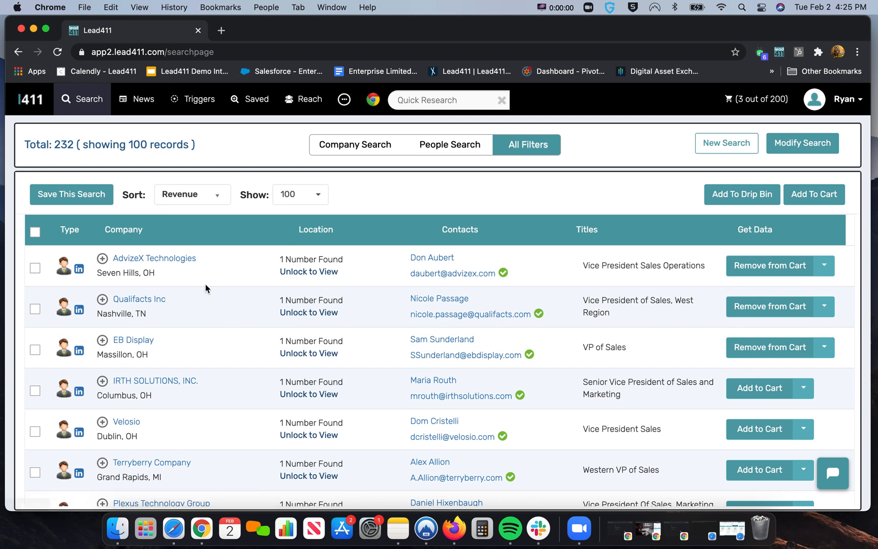
{"action": "left_click", "coordinate": [102, 258]}
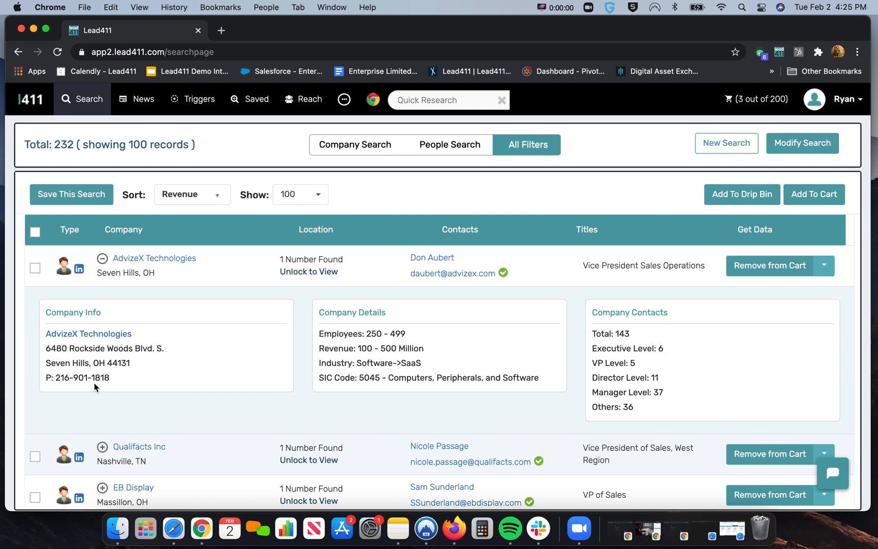
{"action": "left_click", "coordinate": [102, 259]}
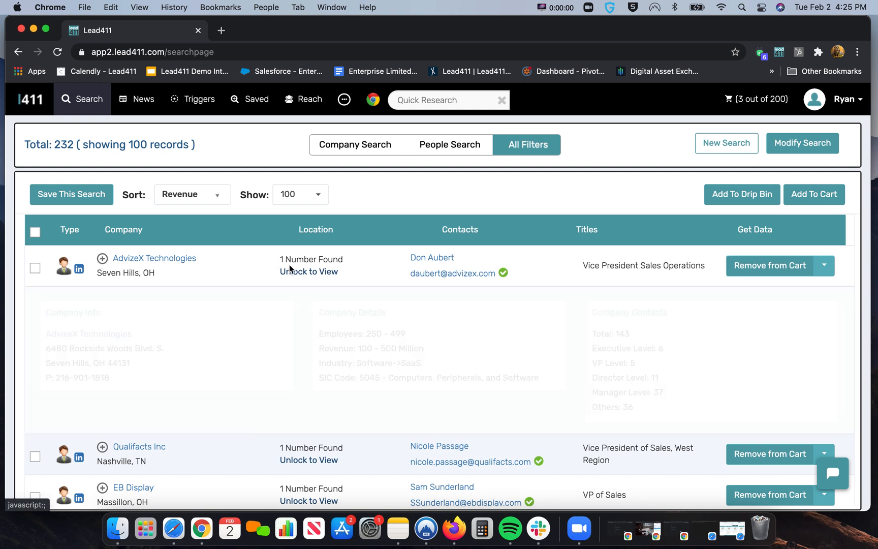
Unlock the direct dial numbers of the contacts at AdvizeX Technologies, Qualifacts Inc, EB Display and IRTH SOLUTIONS, INC
{"action": "left_click", "coordinate": [291, 270]}
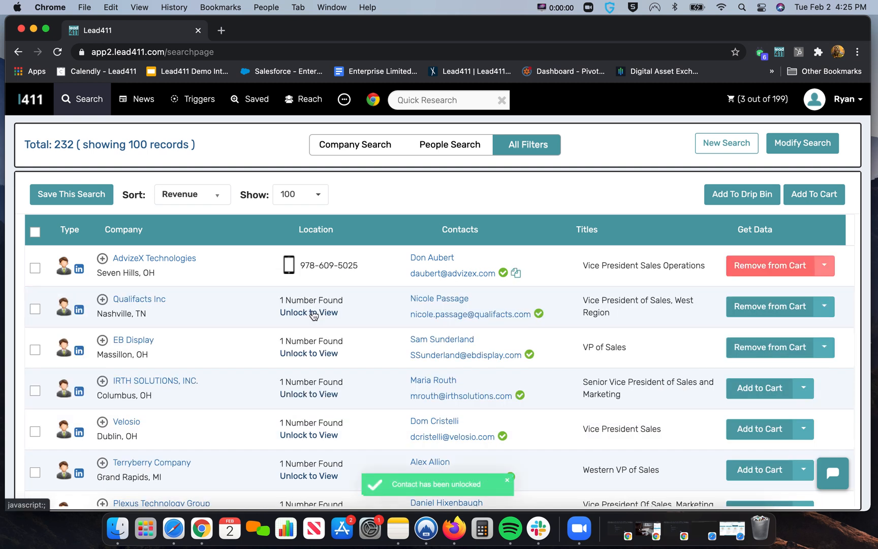
{"action": "left_click", "coordinate": [313, 313]}
{"action": "left_click", "coordinate": [310, 354]}
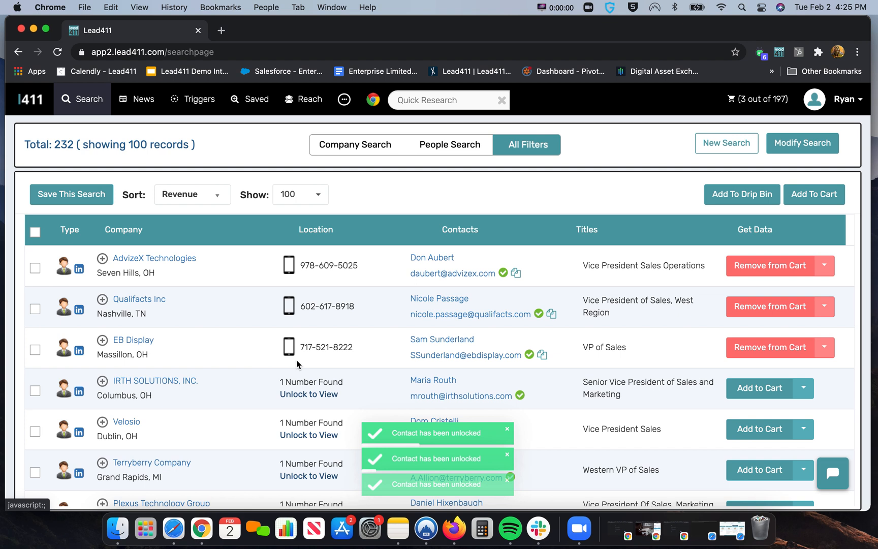
{"action": "left_click", "coordinate": [304, 394]}
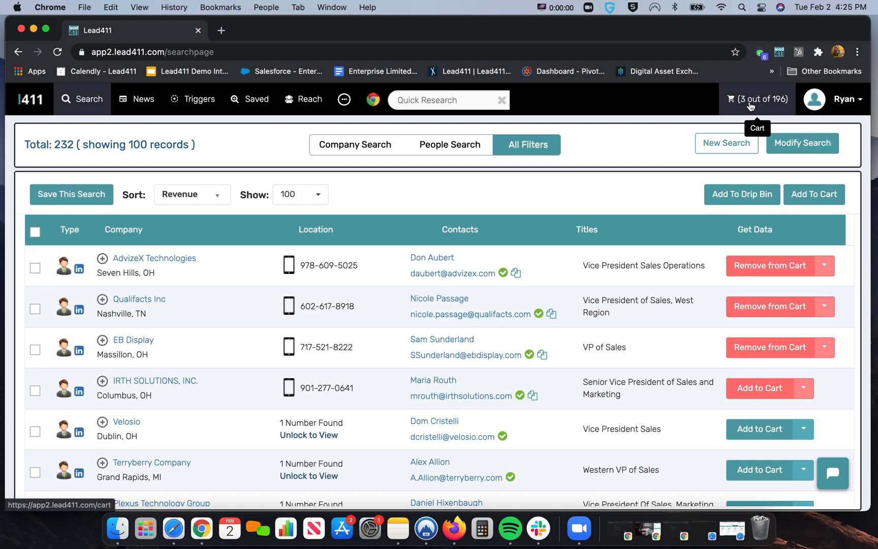
Open the cart in a separate browser tab and check its count of already unlocked contacts
{"action": "left_click", "coordinate": [751, 106], "text": "super"}
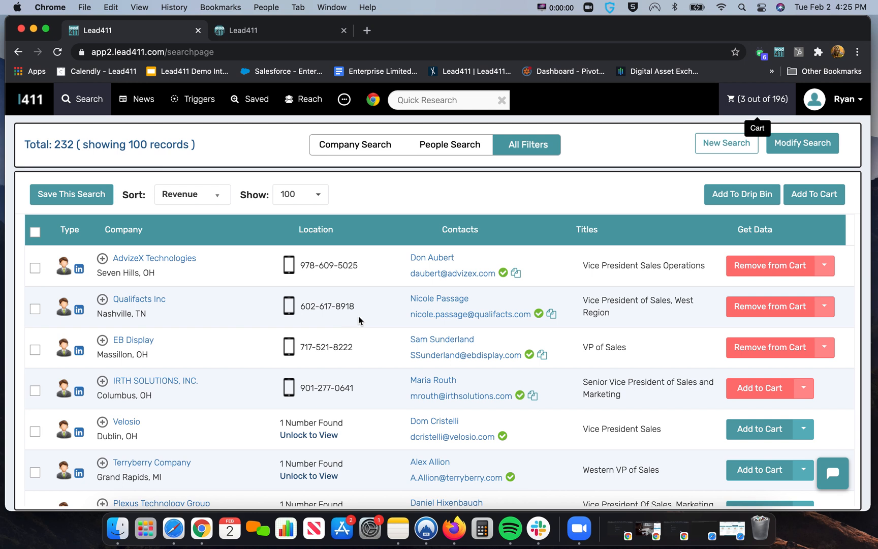
{"action": "left_click", "coordinate": [257, 33]}
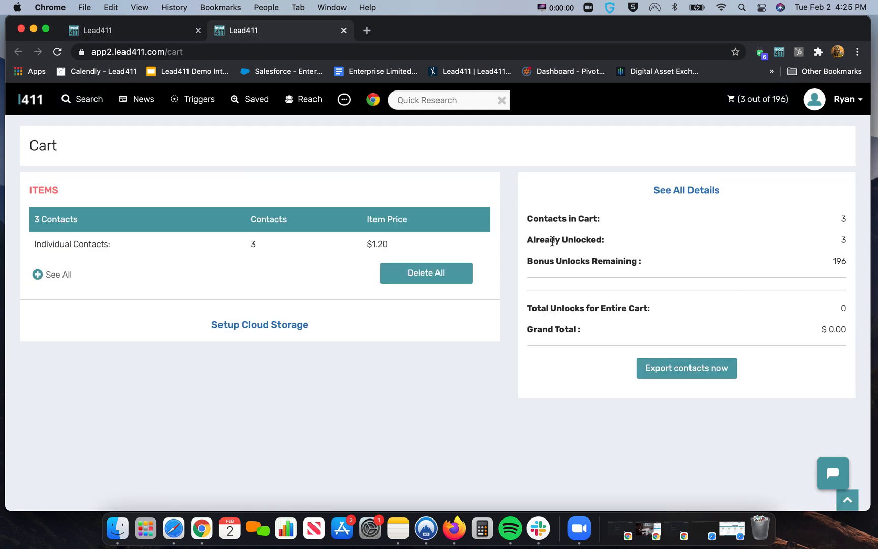
{"action": "left_click_drag", "start_coordinate": [609, 239], "coordinate": [526, 239]}
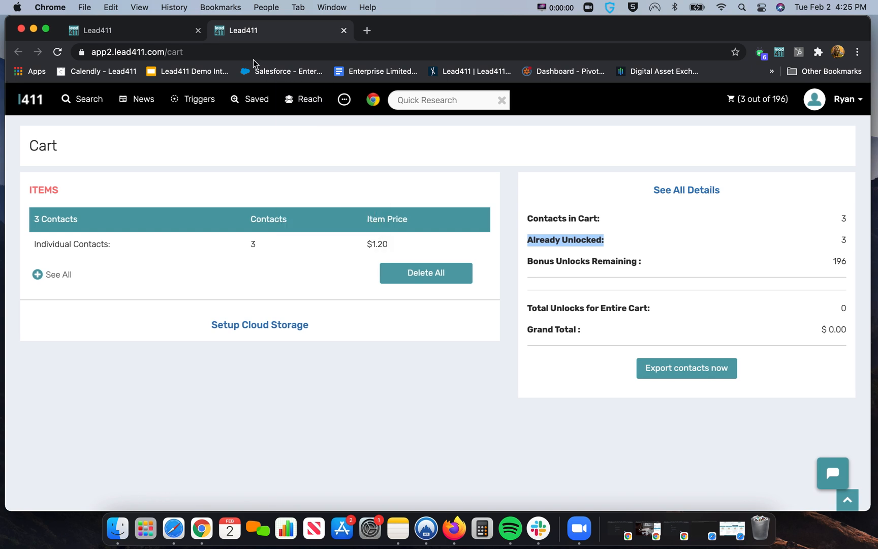
Return to the search results and open the LinkedIn profile of the Terryberry Company contact
{"action": "left_click", "coordinate": [162, 30]}
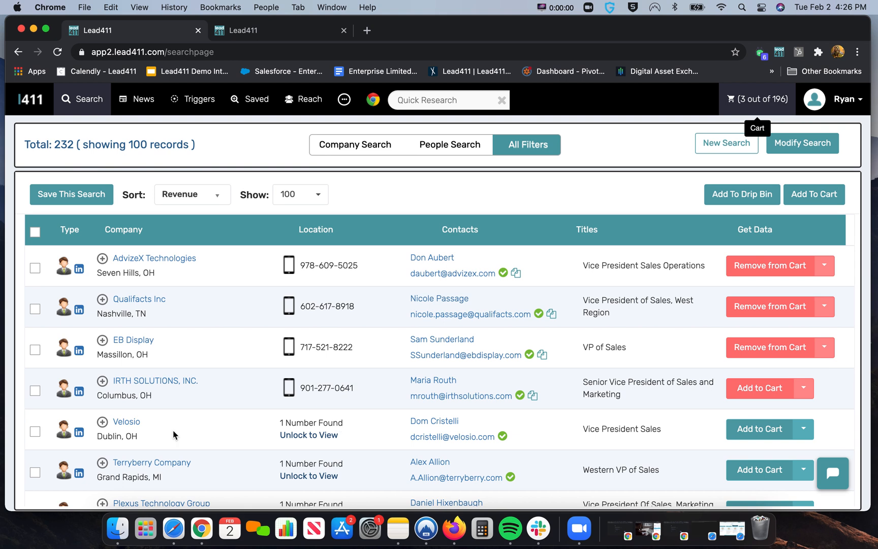
{"action": "scroll", "coordinate": [174, 435], "scroll_direction": "down", "scroll_amount": 3}
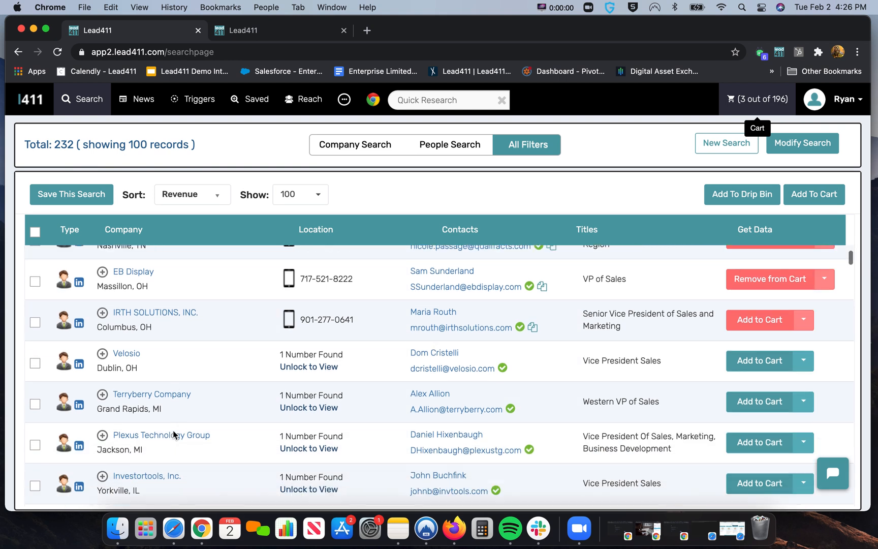
{"action": "left_click", "coordinate": [78, 405]}
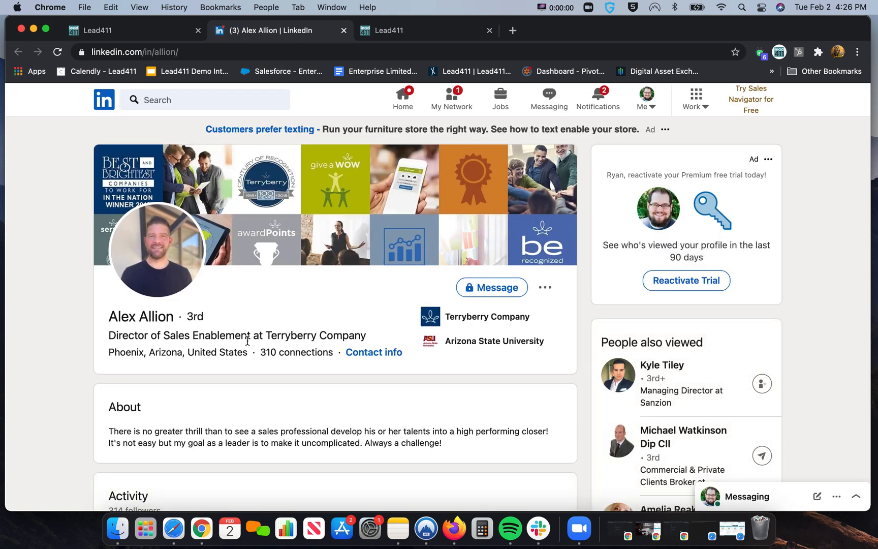
Open the Lead411 extension on the LinkedIn profile and review the contact's email, headquarters phone number and company details
{"action": "left_click", "coordinate": [778, 52]}
{"action": "left_click", "coordinate": [768, 108]}
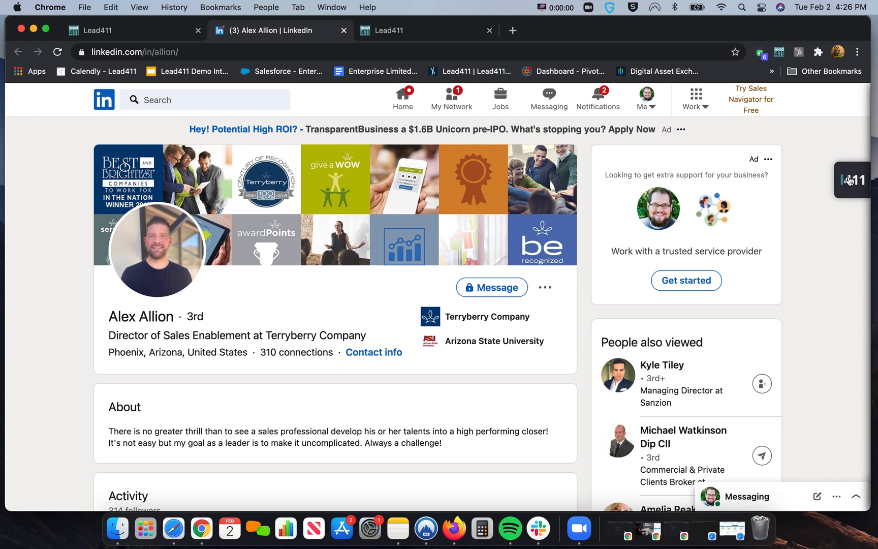
{"action": "left_click", "coordinate": [848, 180]}
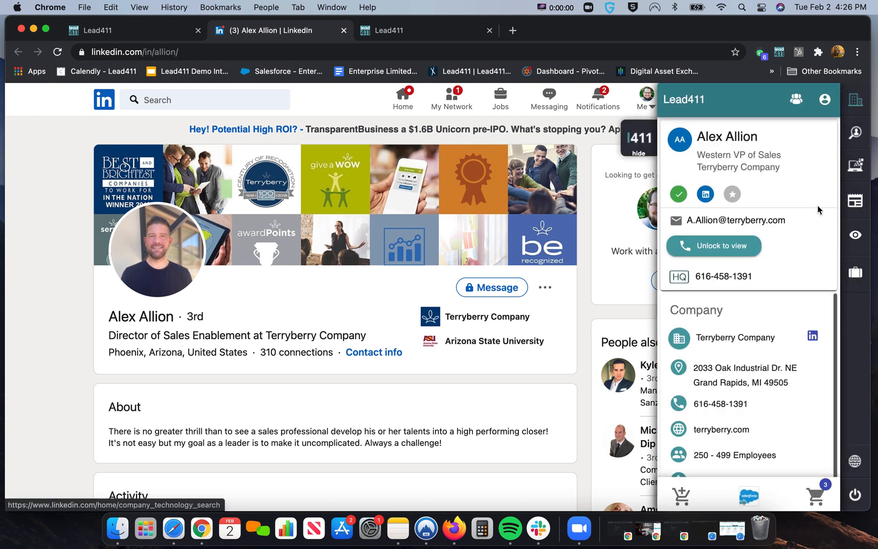
{"action": "triple_click", "coordinate": [750, 220]}
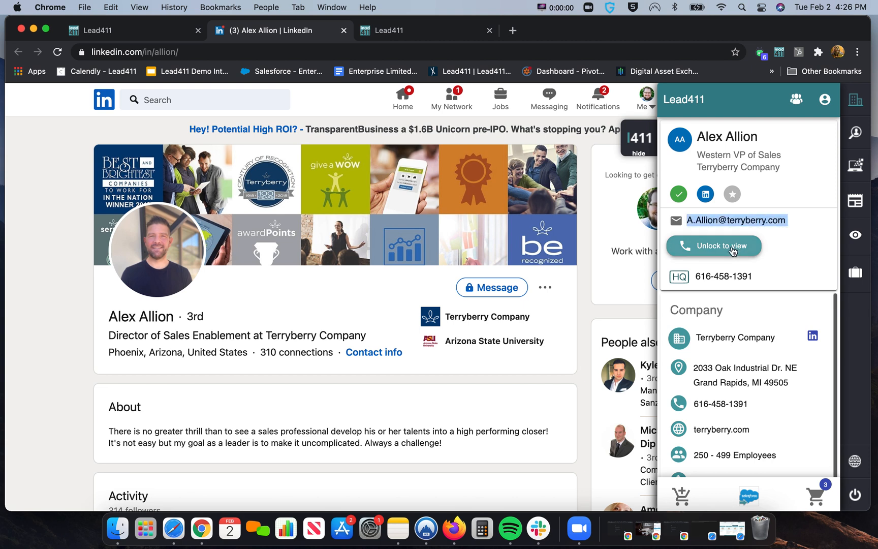
{"action": "left_click_drag", "start_coordinate": [746, 276], "coordinate": [700, 277]}
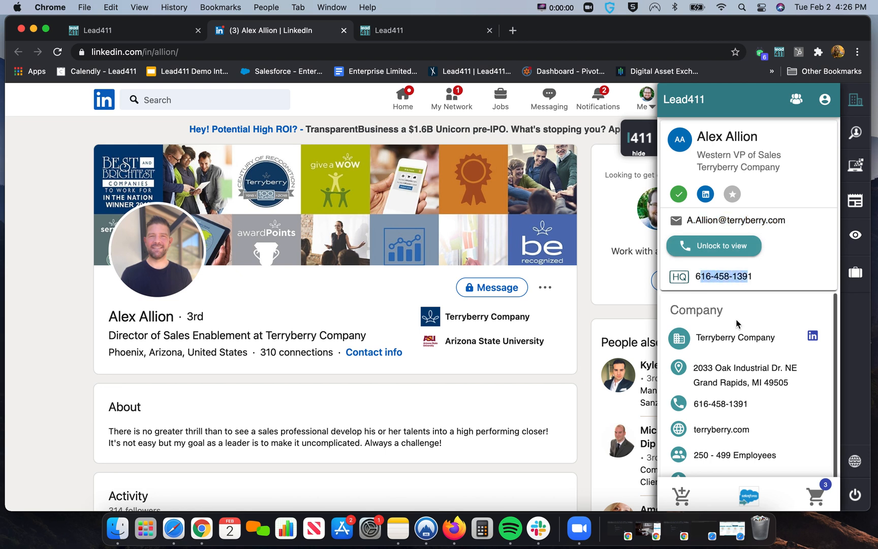
{"action": "scroll", "coordinate": [732, 358], "scroll_direction": "down", "scroll_amount": 1}
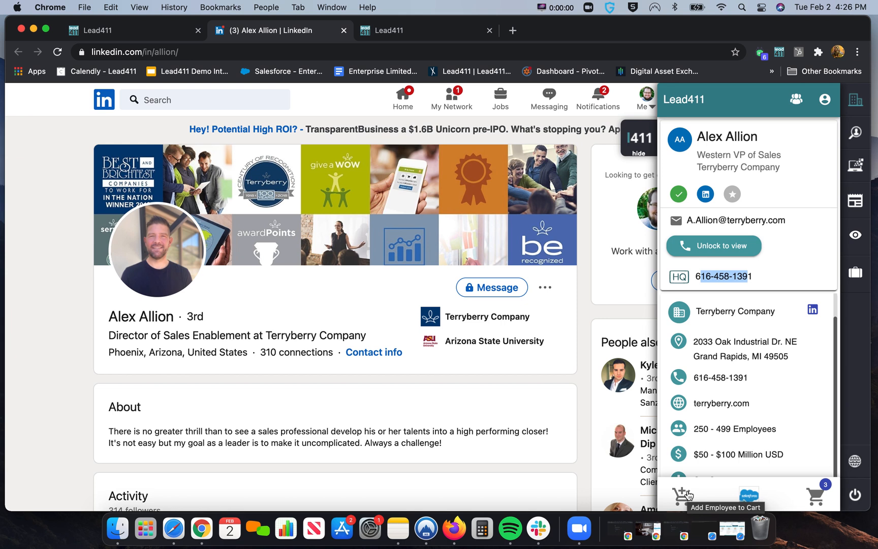
Return to the search results, then switch to the Lead411 pricing page in Safari and highlight the Basic plan's feature list
{"action": "left_click", "coordinate": [155, 32]}
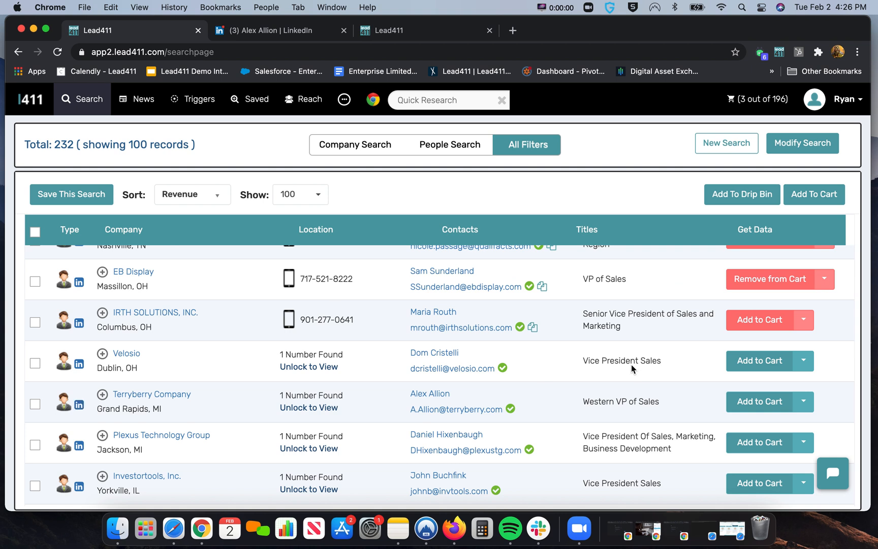
{"action": "left_click", "coordinate": [731, 529]}
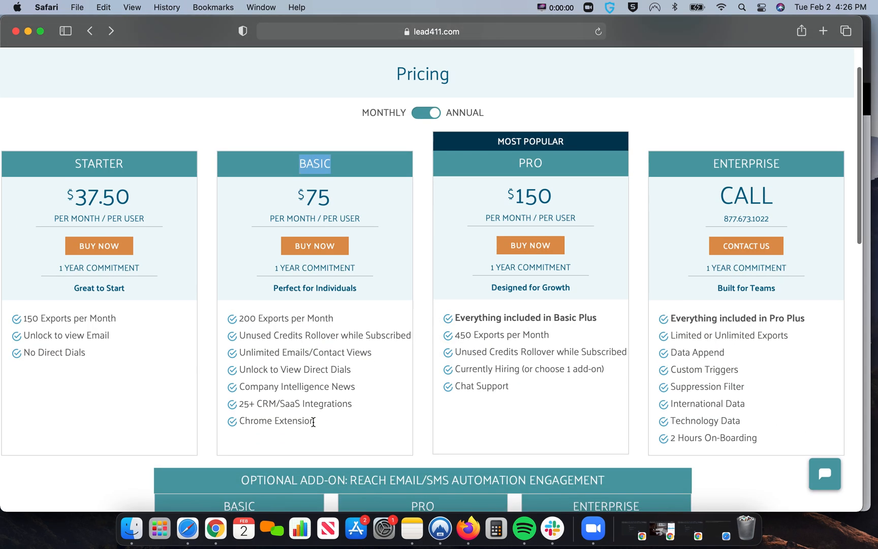
{"action": "left_click_drag", "start_coordinate": [315, 422], "coordinate": [229, 308]}
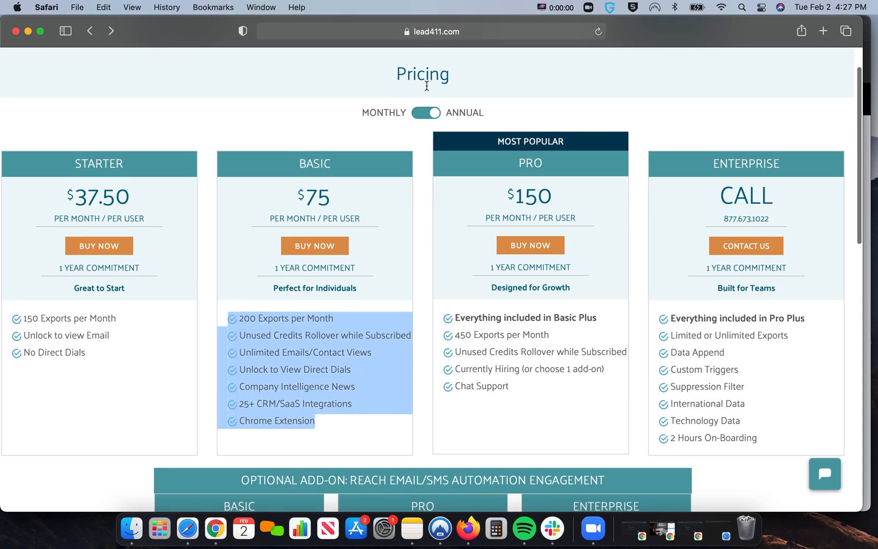
Compare plan prices under annual and monthly billing, leave the pricing on monthly, and open the support chat
{"action": "left_click", "coordinate": [415, 117]}
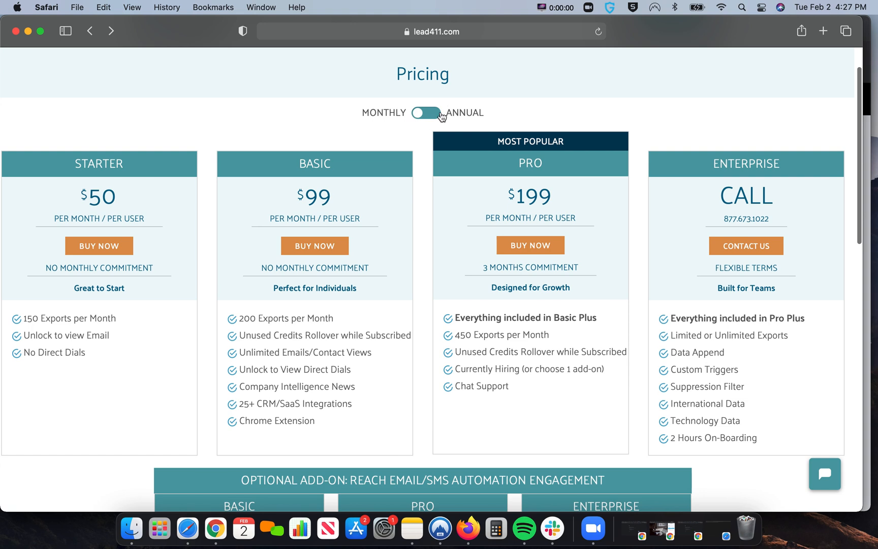
{"action": "scroll", "coordinate": [371, 147], "scroll_direction": "up", "scroll_amount": 1}
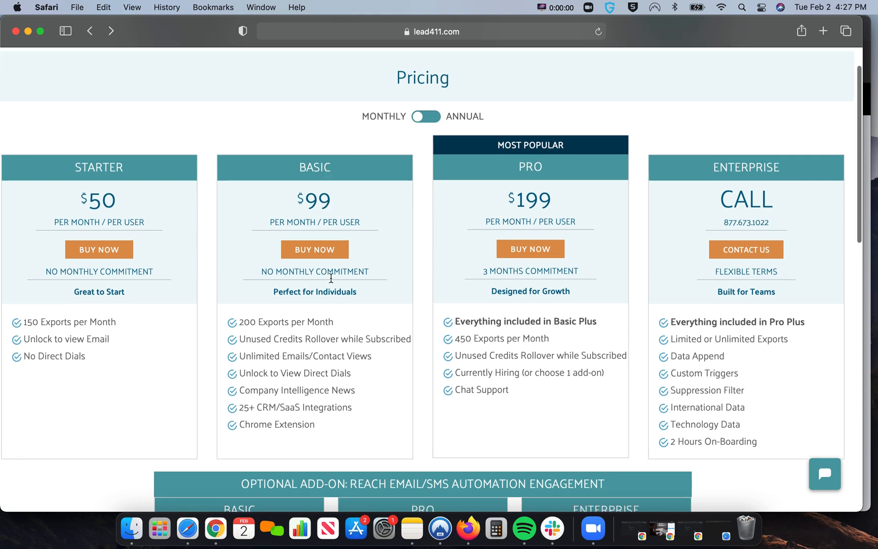
{"action": "left_click", "coordinate": [437, 118]}
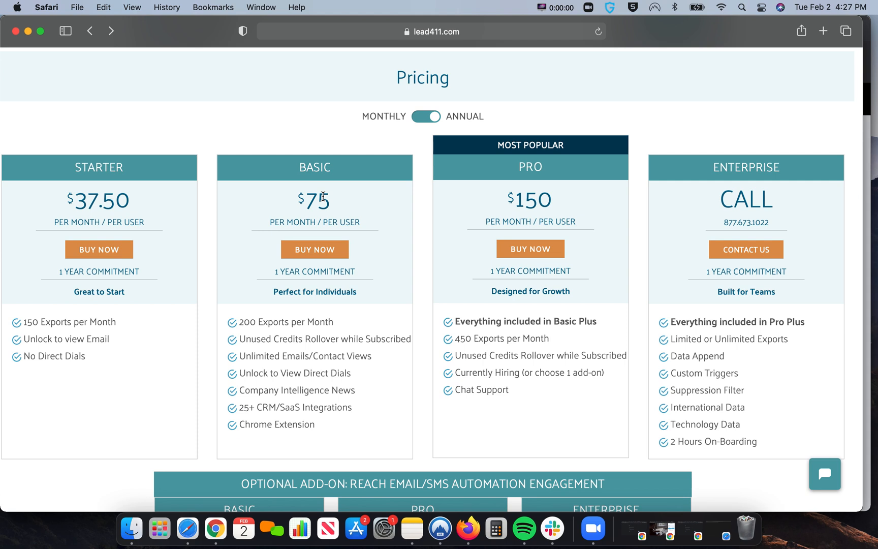
{"action": "left_click", "coordinate": [415, 123]}
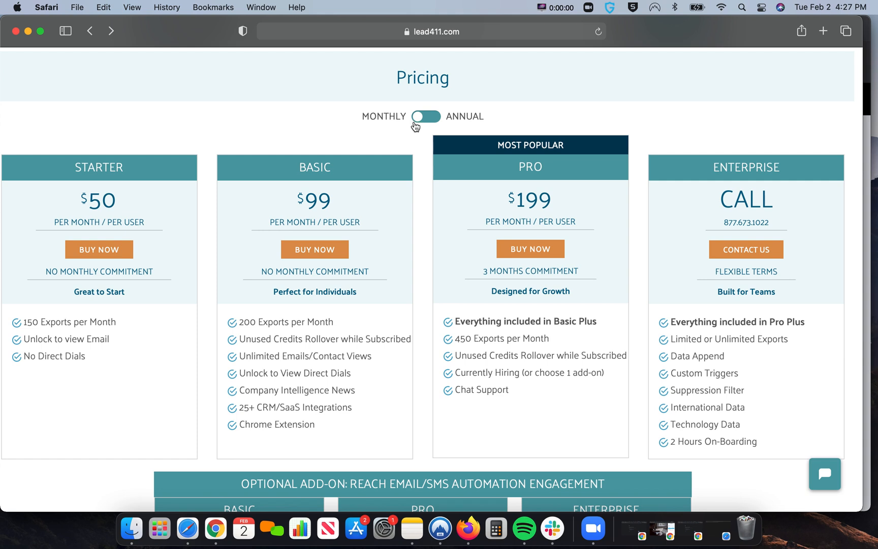
{"action": "scroll", "coordinate": [820, 476], "scroll_direction": "up", "scroll_amount": 1}
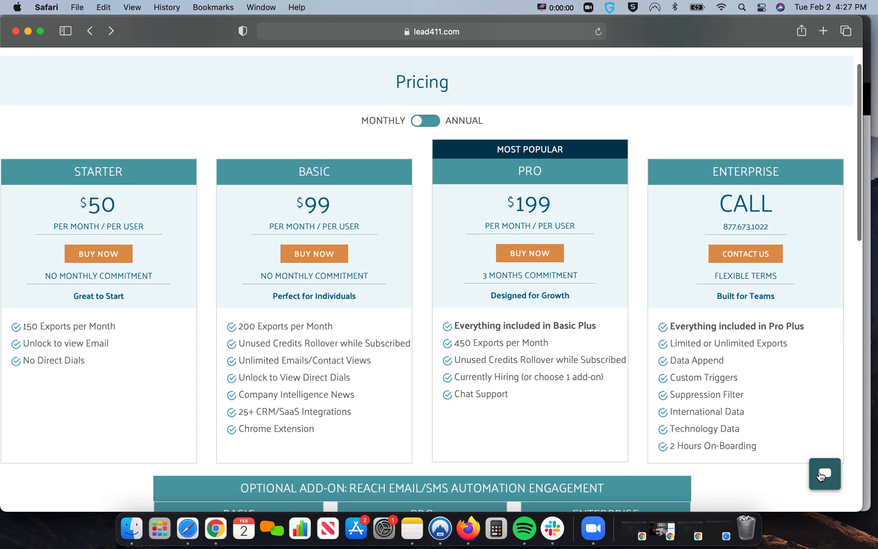
{"action": "left_click", "coordinate": [820, 476]}
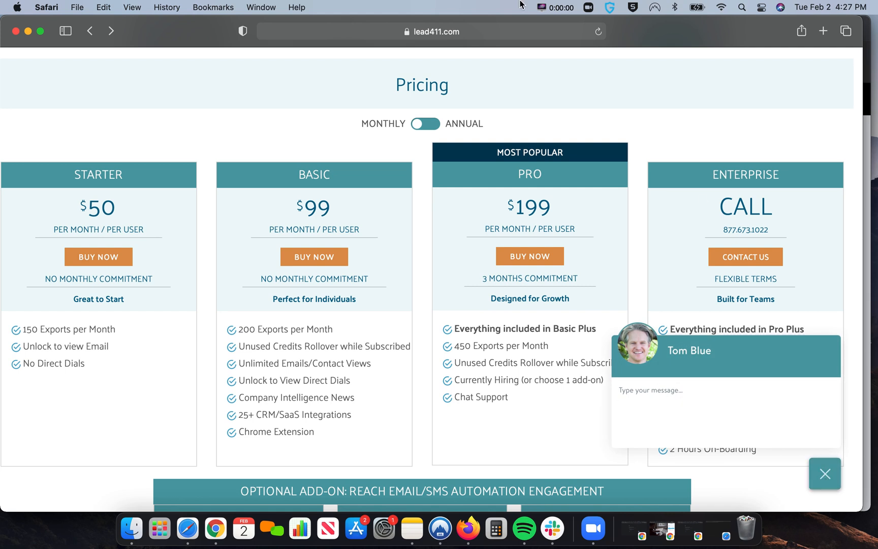